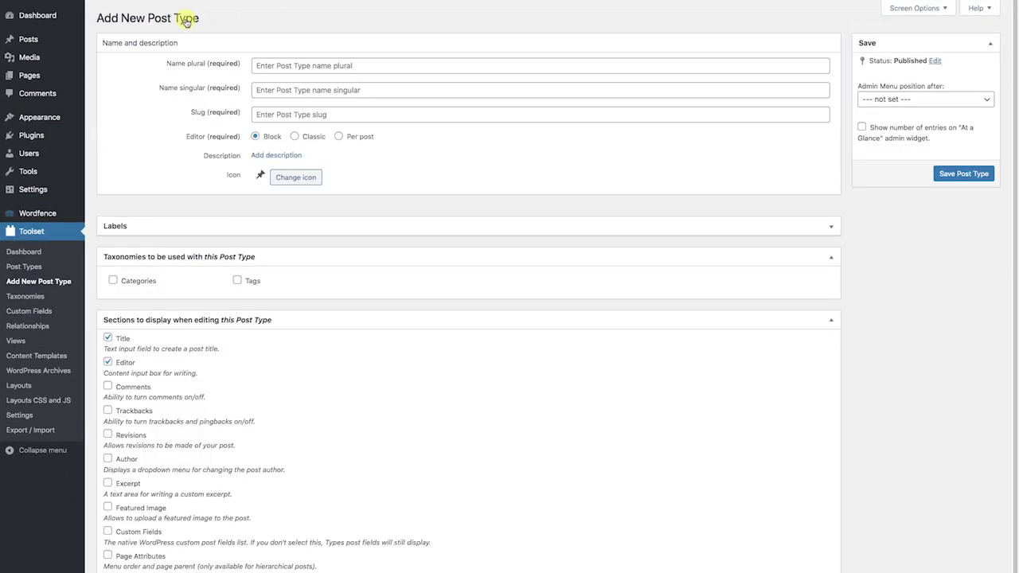
# Create a post type with plural name Gyms, singular name Gym and slug gym, and enable Categories for it
pyautogui.click(268, 63)
pyautogui.write('Gym')
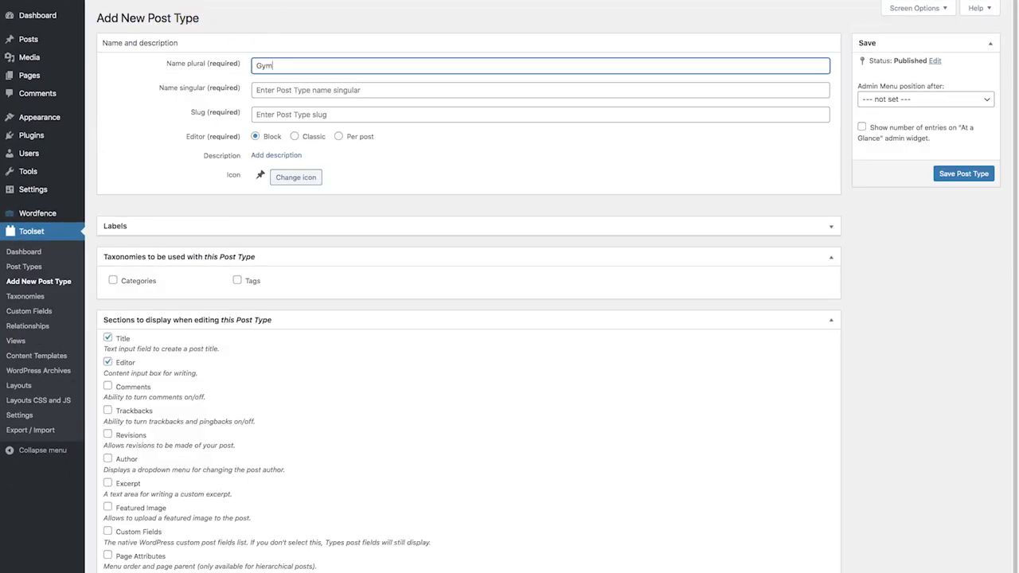
pyautogui.press('Tab')
pyautogui.write('Gym')
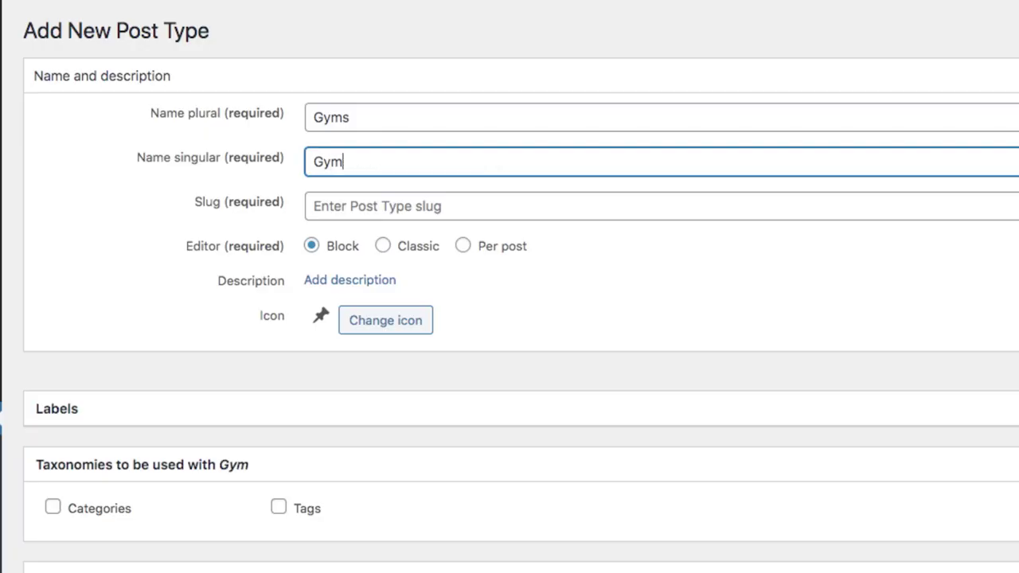
pyautogui.press('Tab')
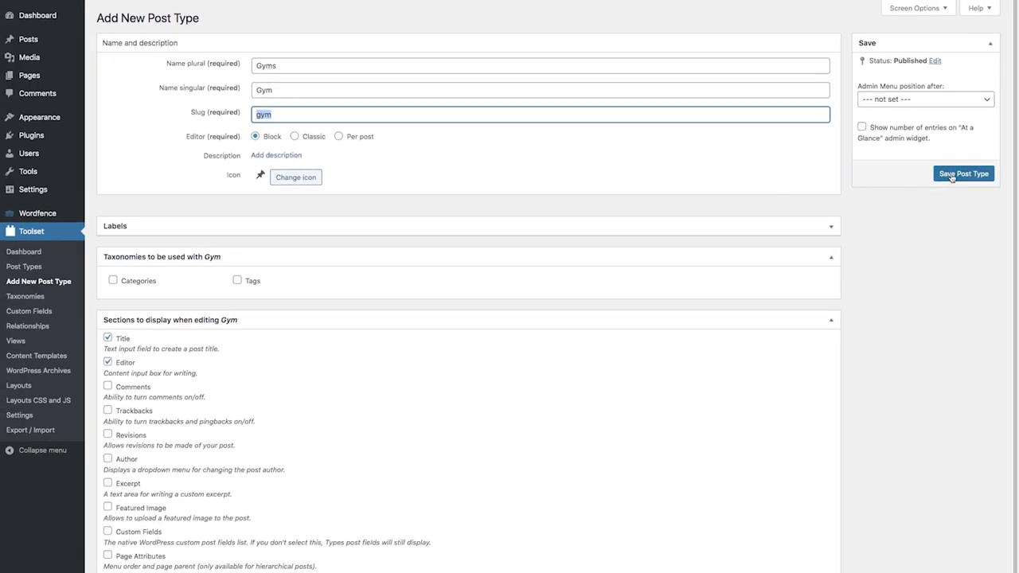
pyautogui.click(952, 176)
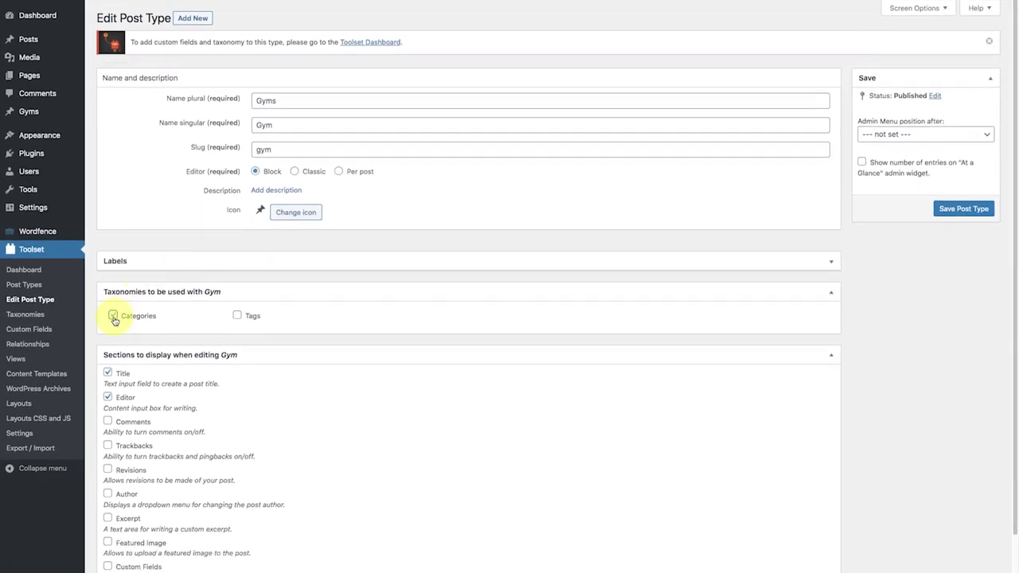
pyautogui.click(113, 317)
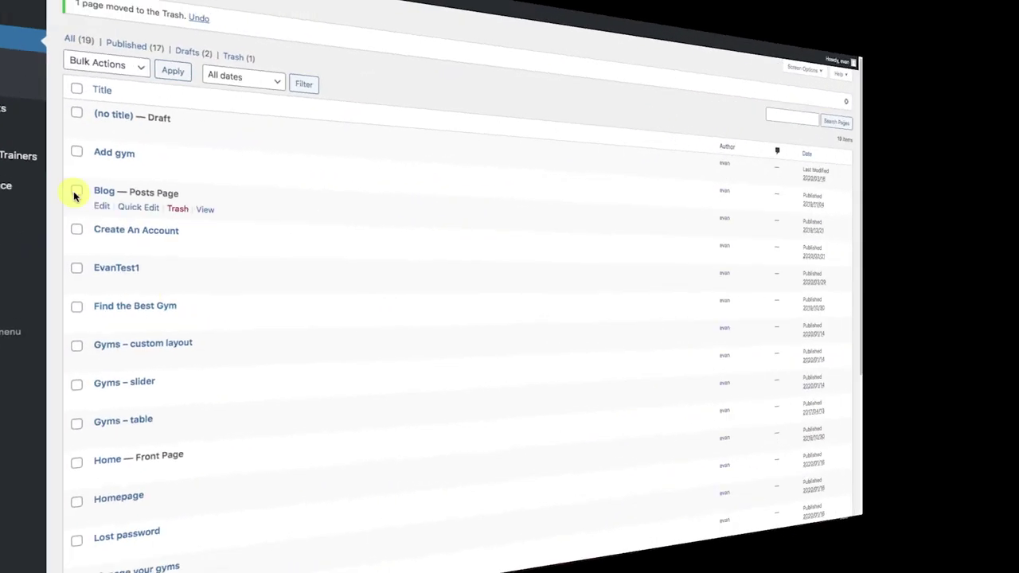
# Create a new page titled "Slider Test" and insert a Toolset View block in it
pyautogui.click(153, 35)
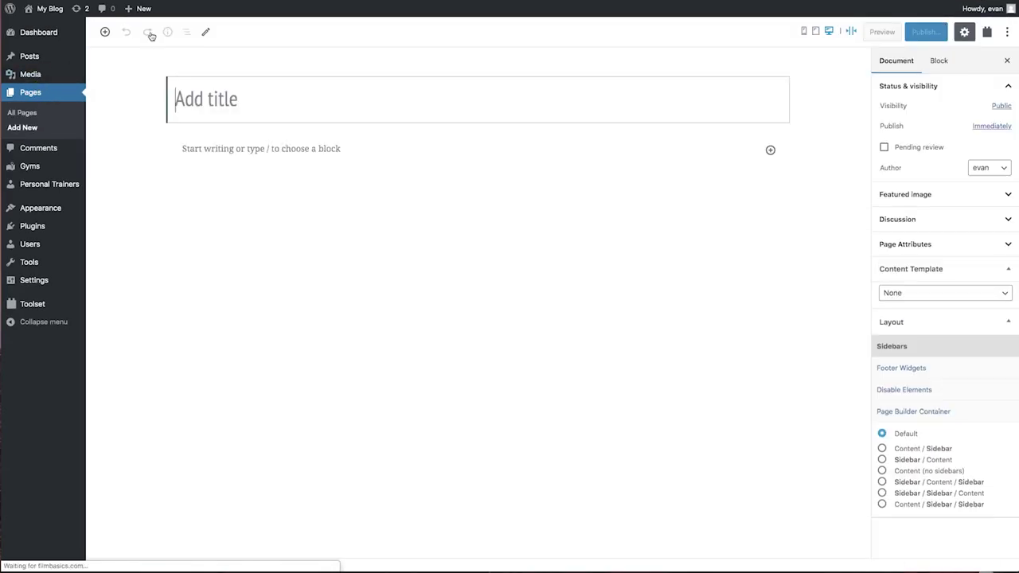
pyautogui.write('Slider Test')
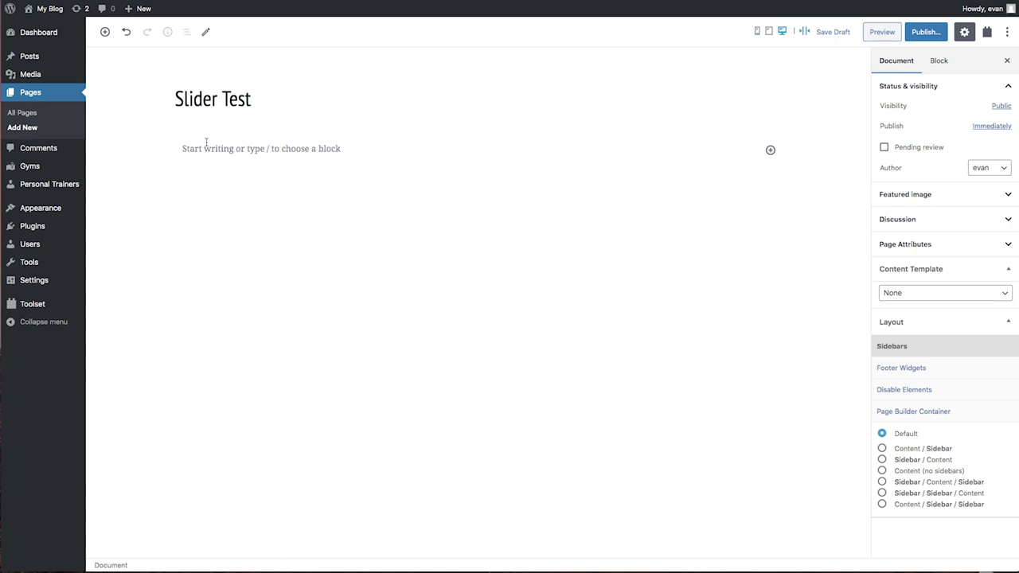
pyautogui.click(770, 149)
pyautogui.click(928, 246)
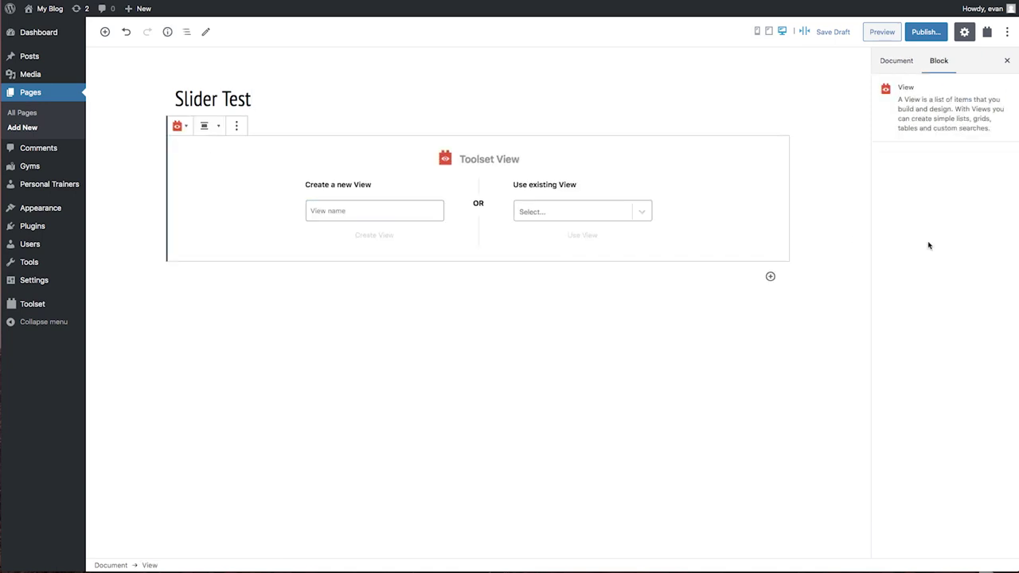
# Create a View named Slider1 with pagination and the plain list loop style without bullets or numbers, displaying Gyms
pyautogui.click(317, 210)
pyautogui.write('Slider1')
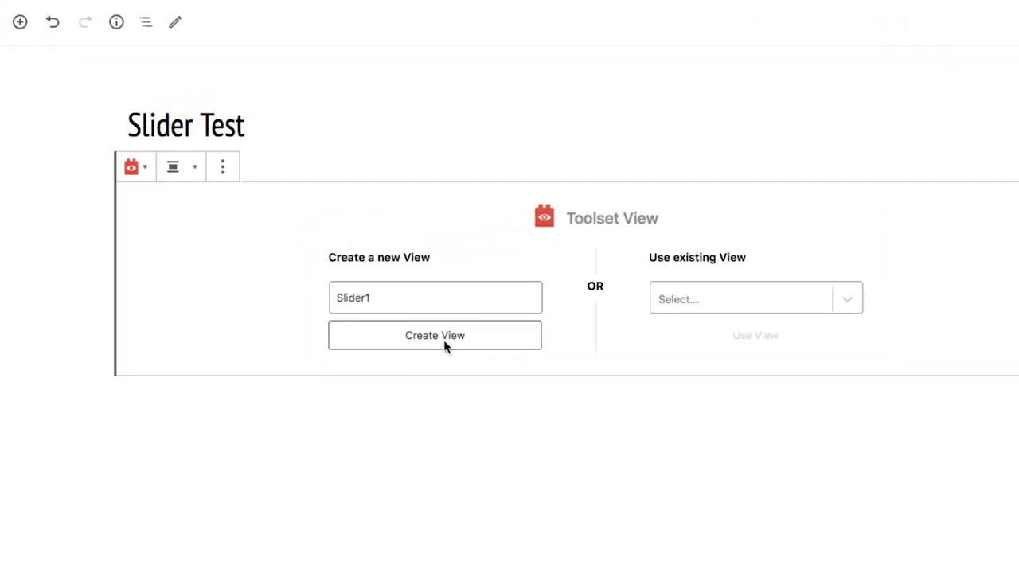
pyautogui.click(444, 346)
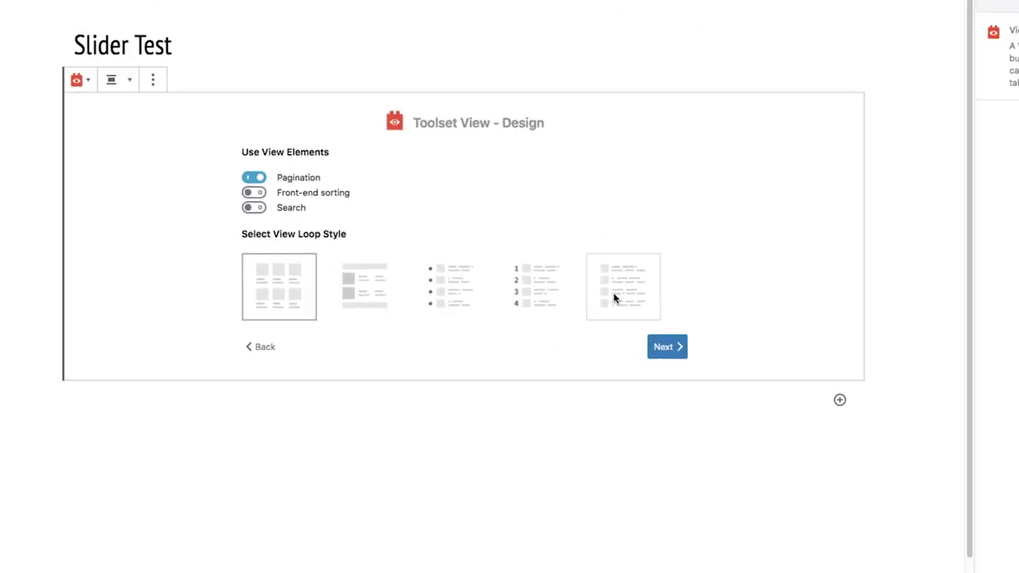
pyautogui.click(620, 296)
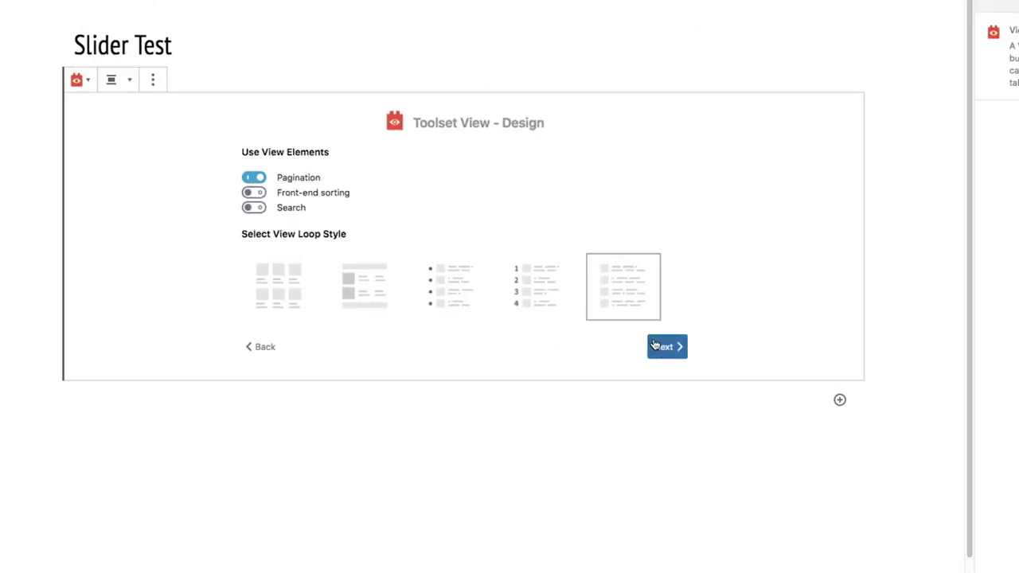
pyautogui.click(662, 347)
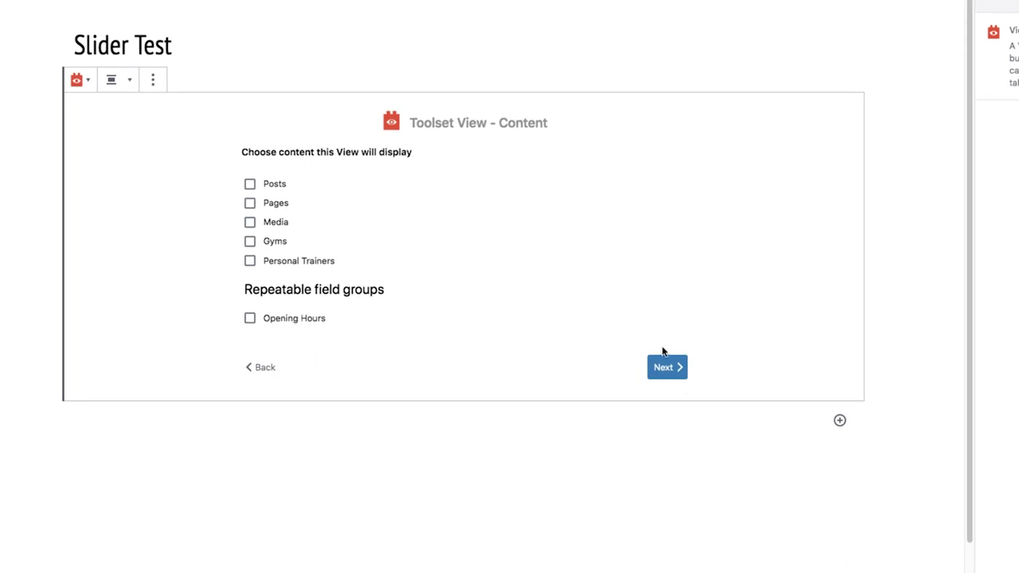
pyautogui.click(250, 242)
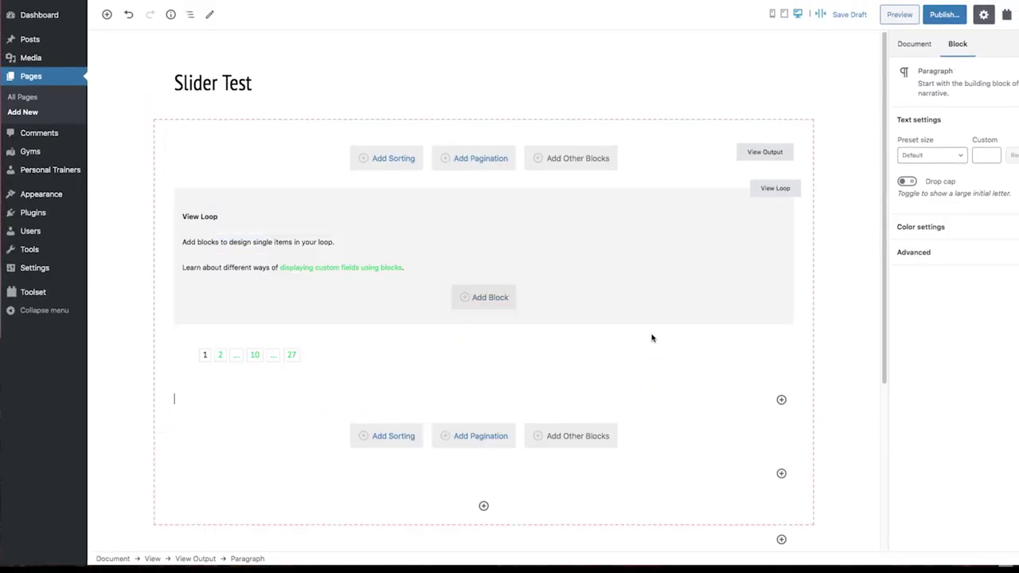
# Set the whole View's pagination to automatic AJAX transition with 1 item per page
pyautogui.click(189, 14)
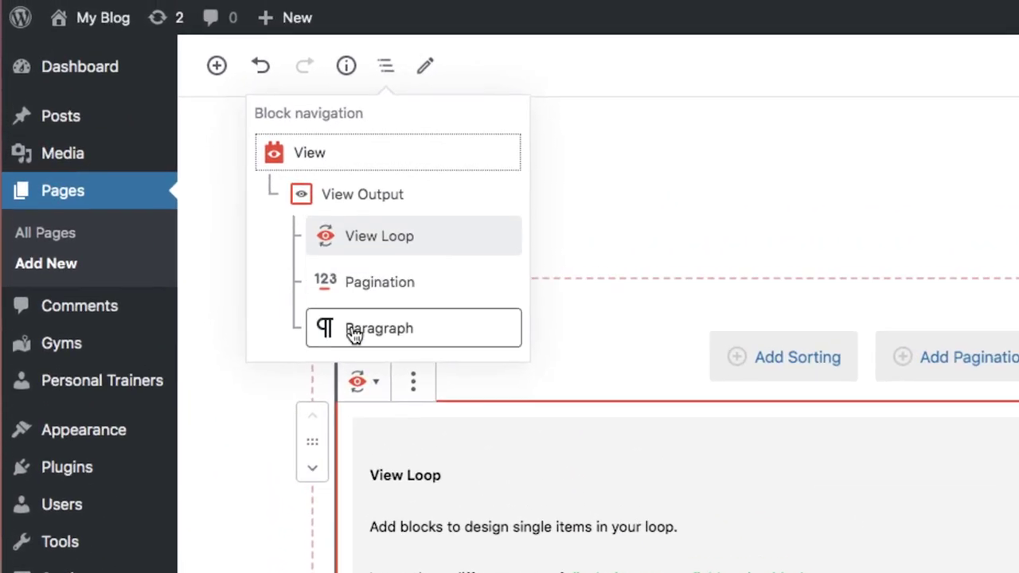
pyautogui.click(284, 163)
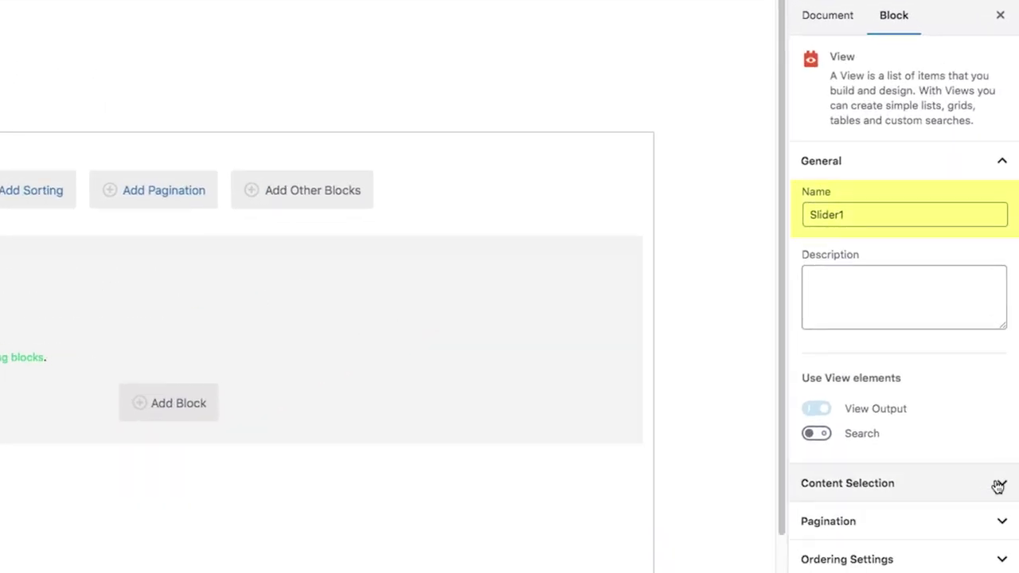
pyautogui.click(999, 484)
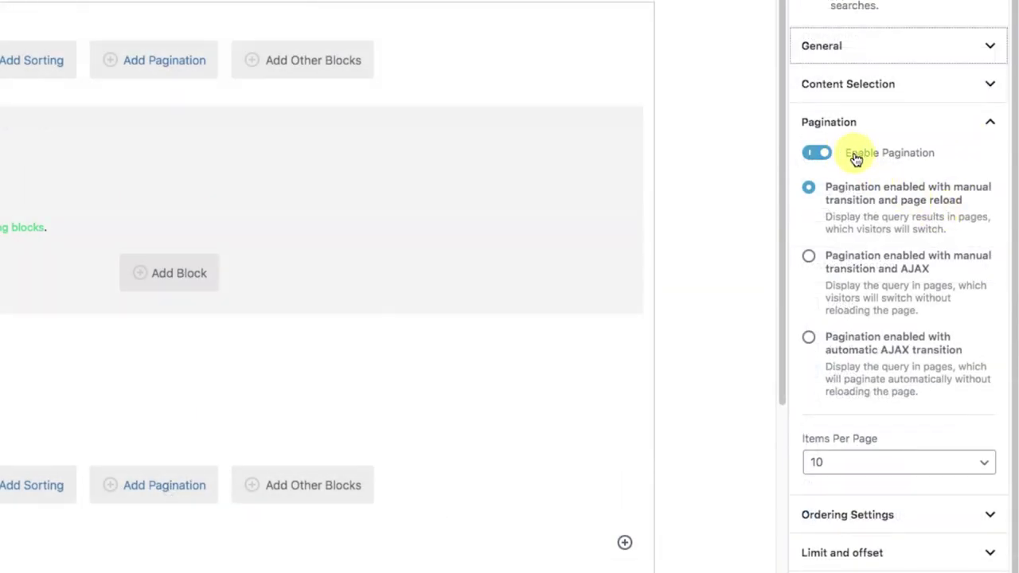
pyautogui.click(809, 339)
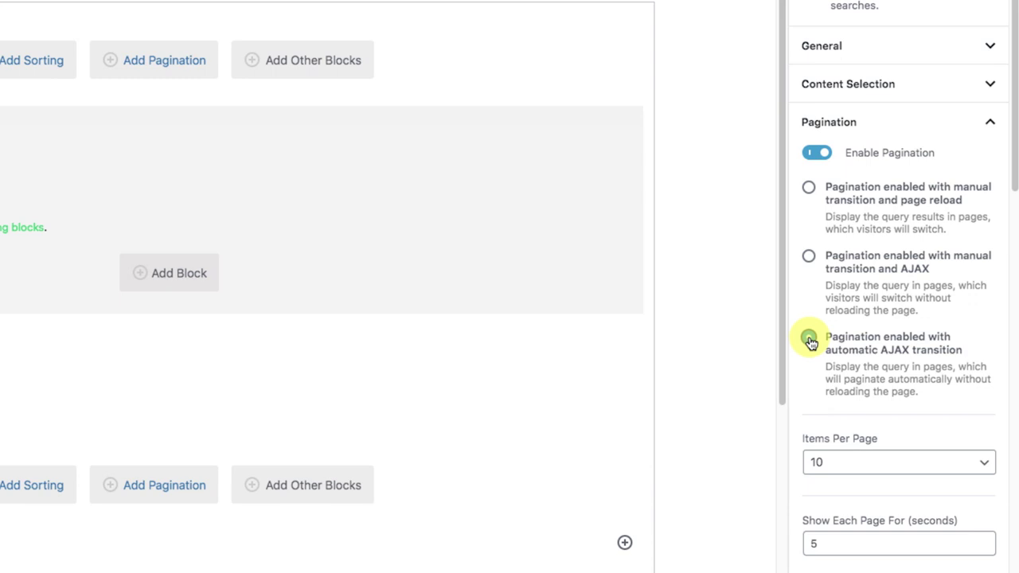
pyautogui.scroll(-5, 836, 357)
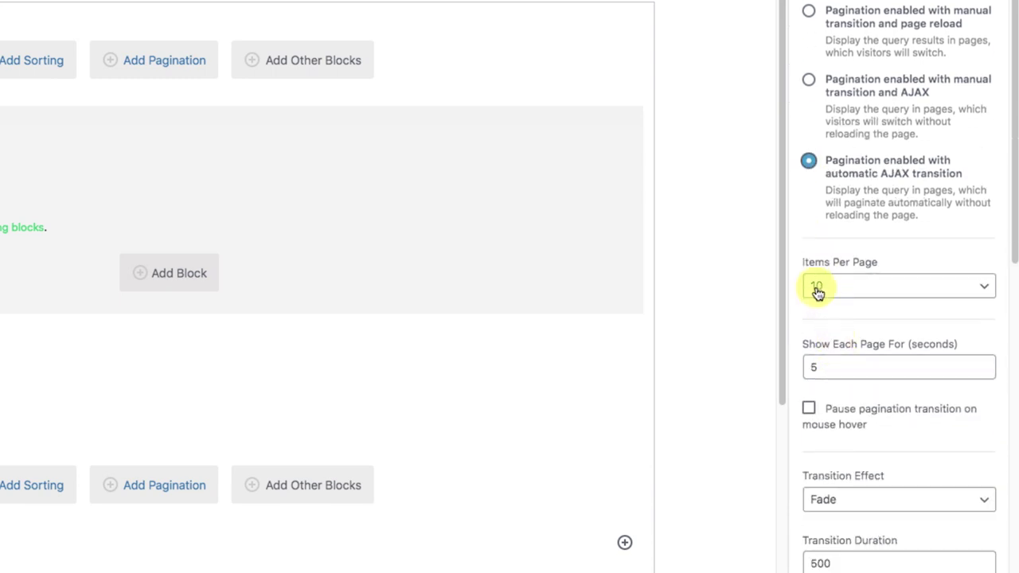
pyautogui.click(830, 287)
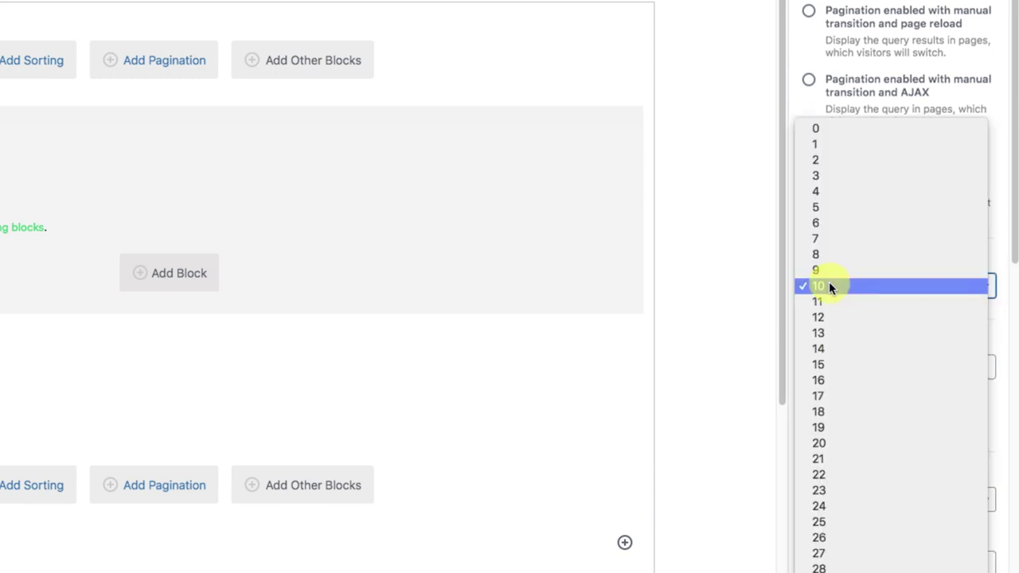
pyautogui.click(818, 148)
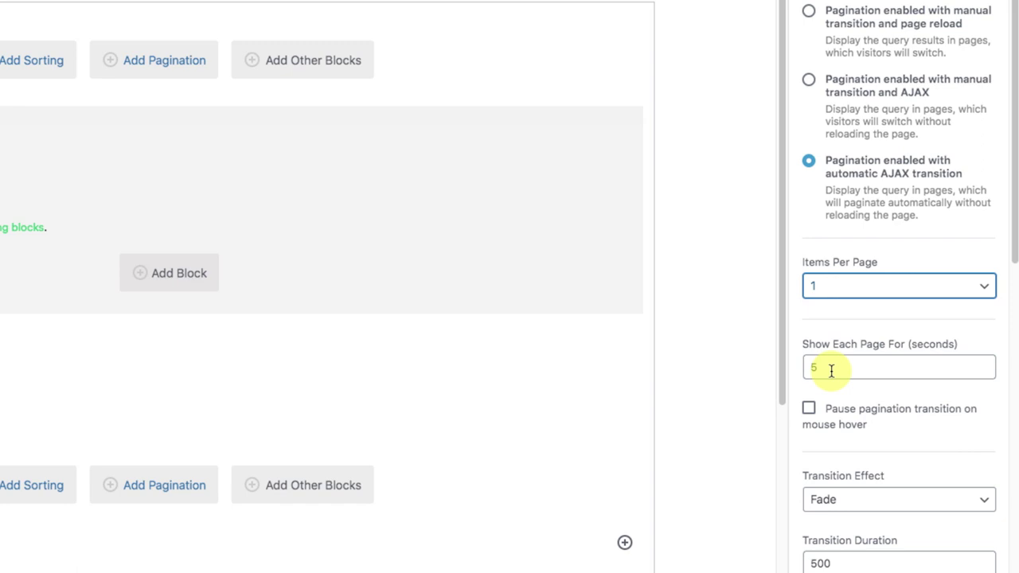
# Set the View's pagination to use no spinner graphics, leaving the pause on mouse hover option off
pyautogui.scroll(-3, 825, 358)
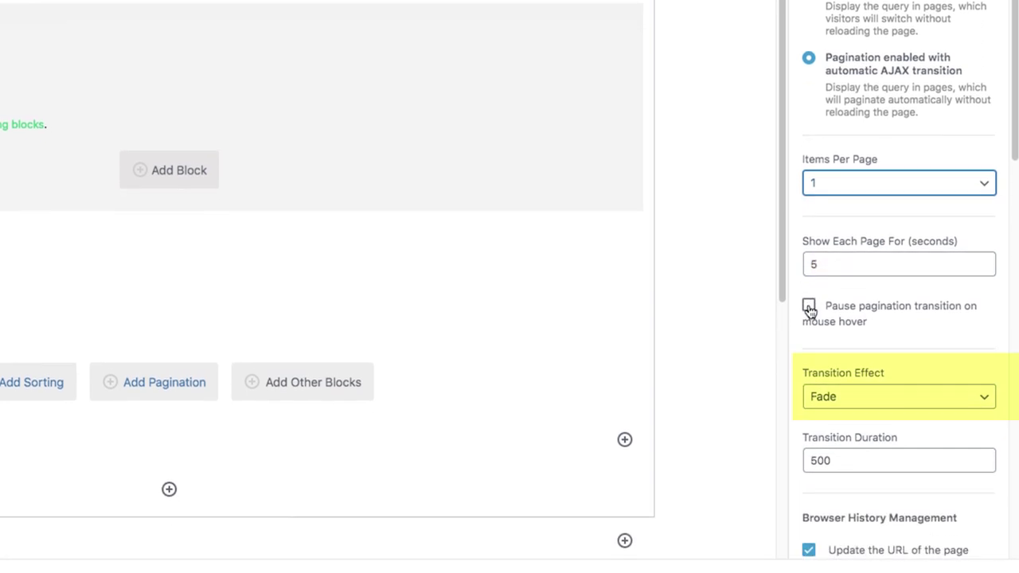
pyautogui.click(808, 307)
pyautogui.click(809, 307)
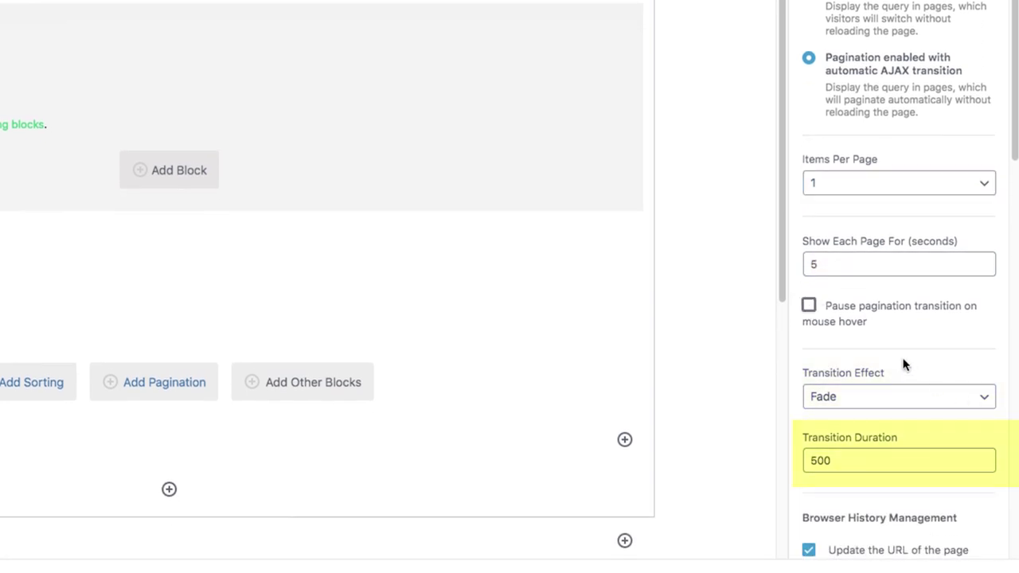
pyautogui.scroll(-10, 903, 365)
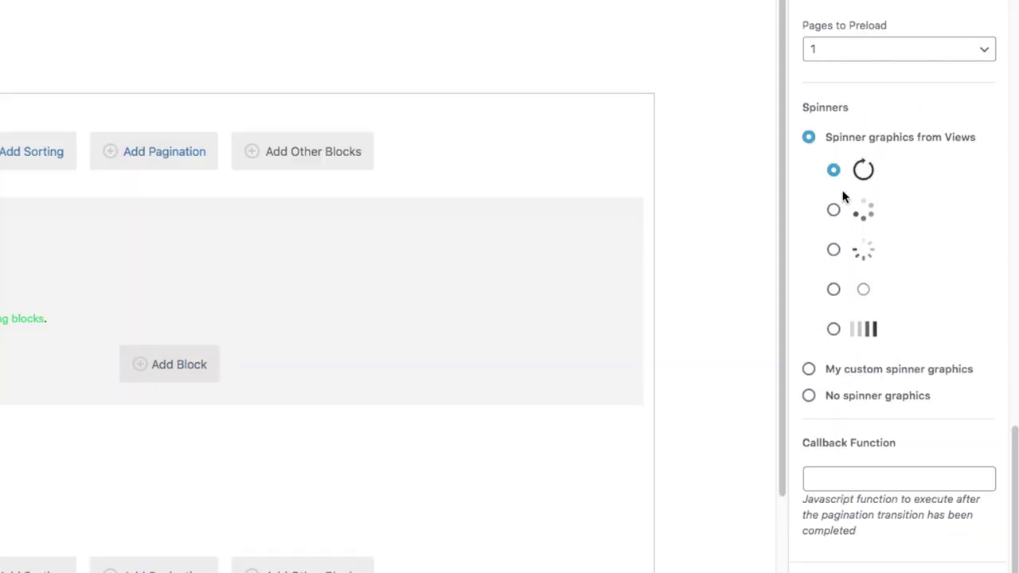
pyautogui.click(810, 397)
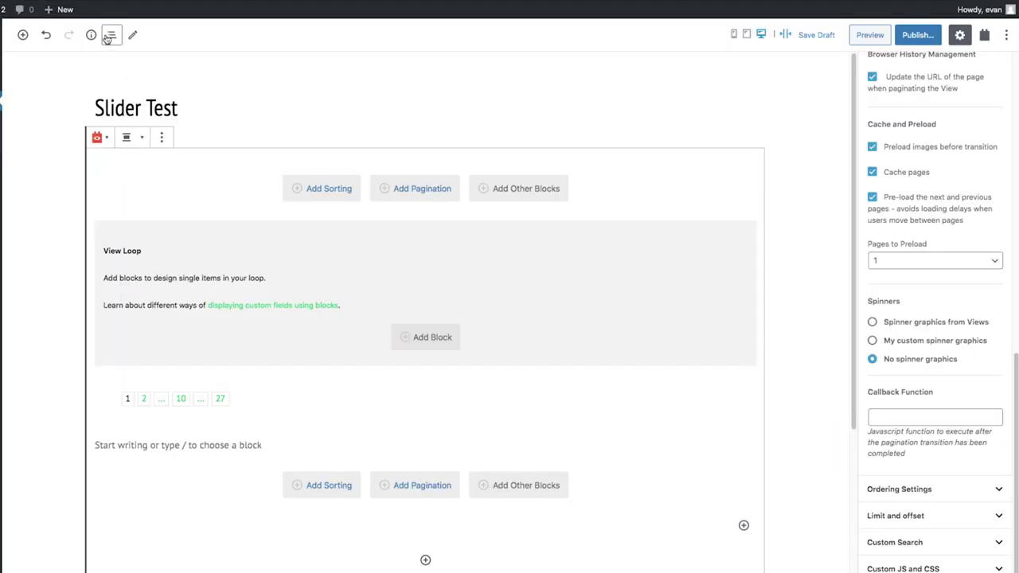
# Add a Toolset Container block inside the View Loop
pyautogui.click(110, 35)
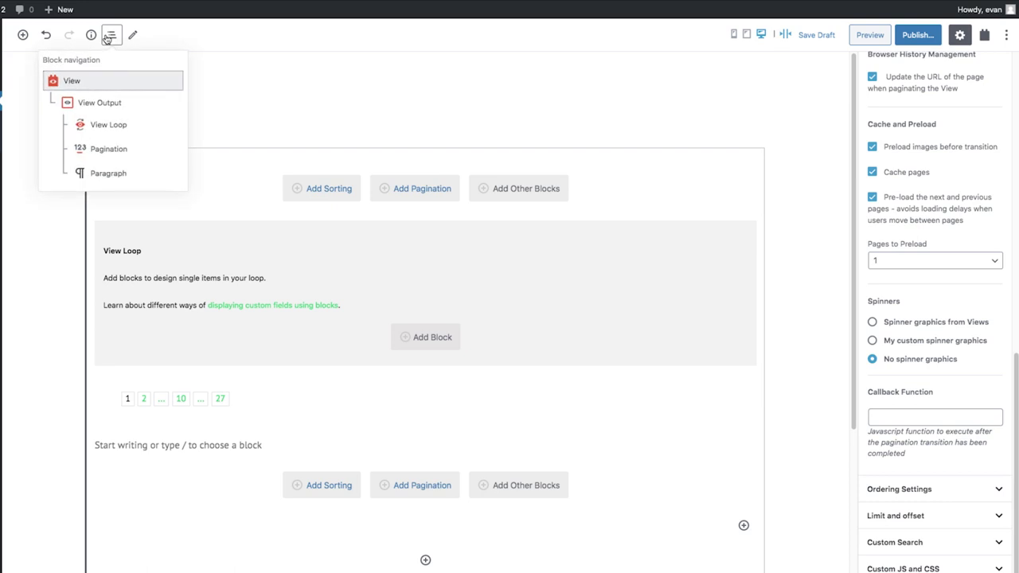
pyautogui.click(118, 125)
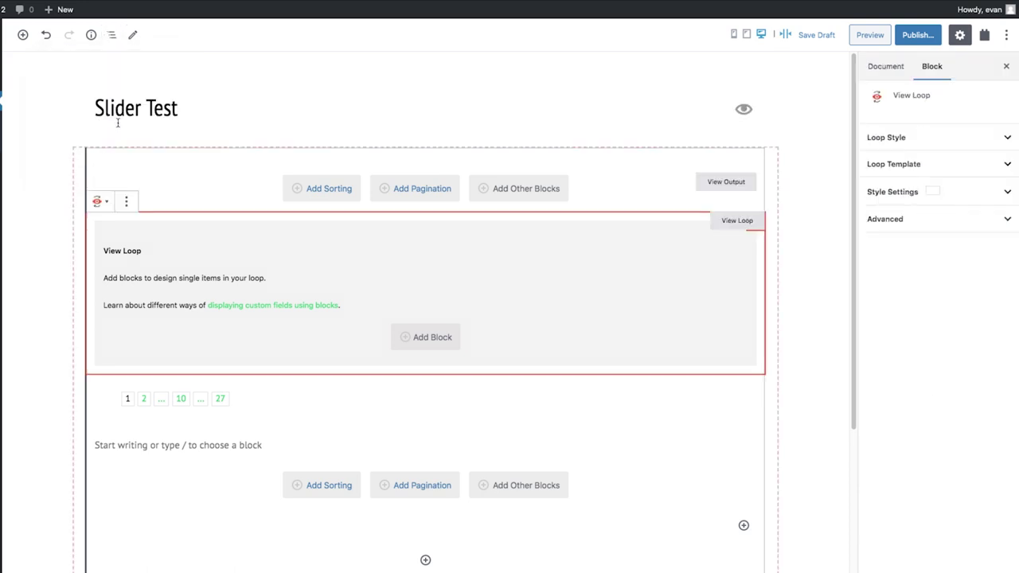
pyautogui.click(410, 344)
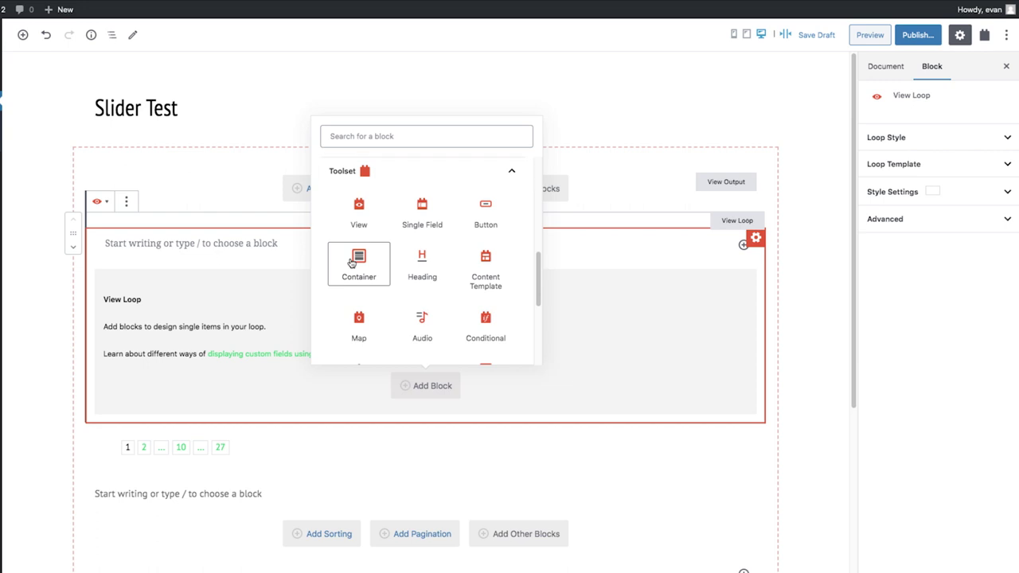
pyautogui.click(351, 263)
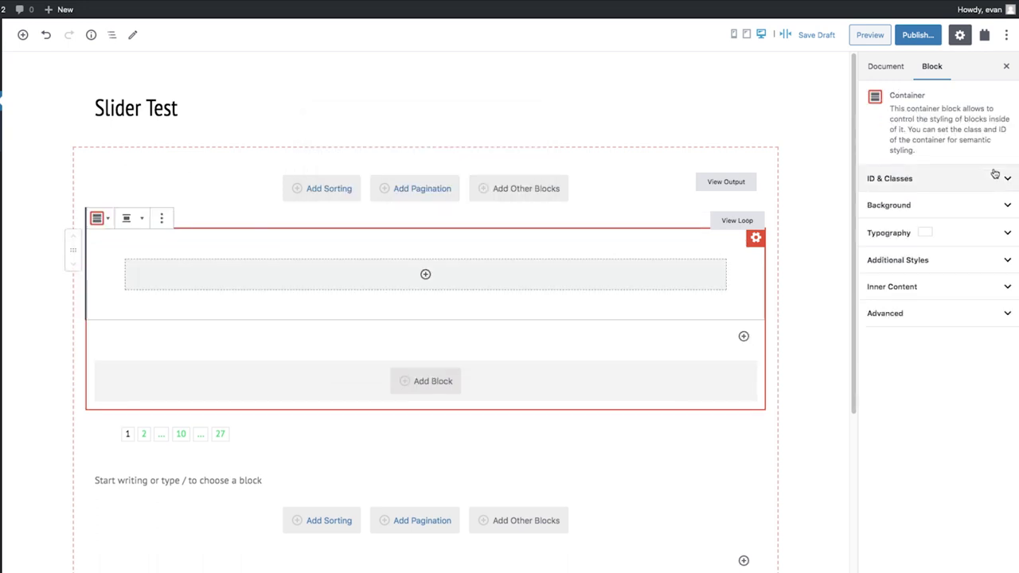
# Set the container's background to an image with a dynamic source, using Featured Image Data from the current post
pyautogui.click(1006, 205)
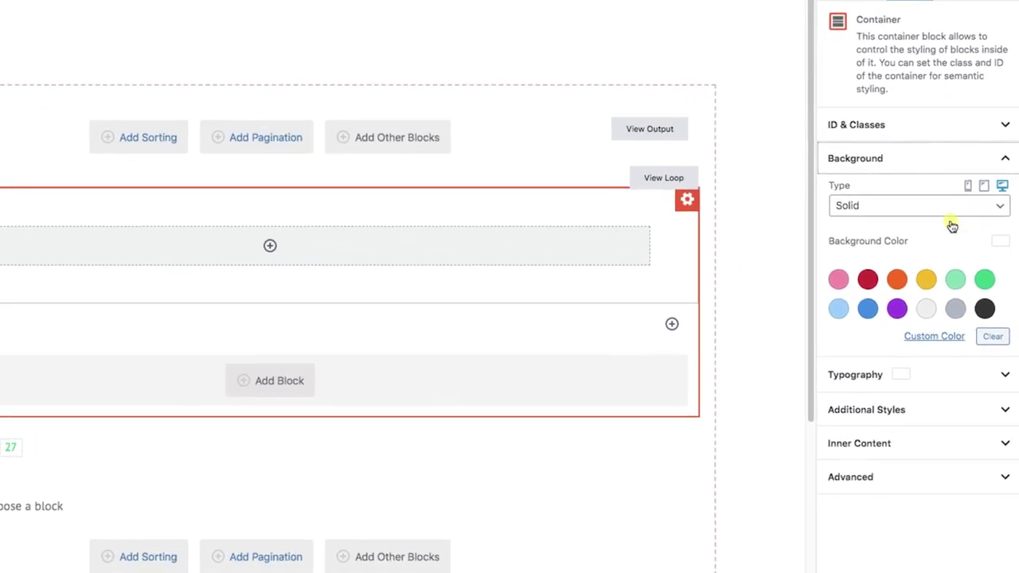
pyautogui.click(947, 230)
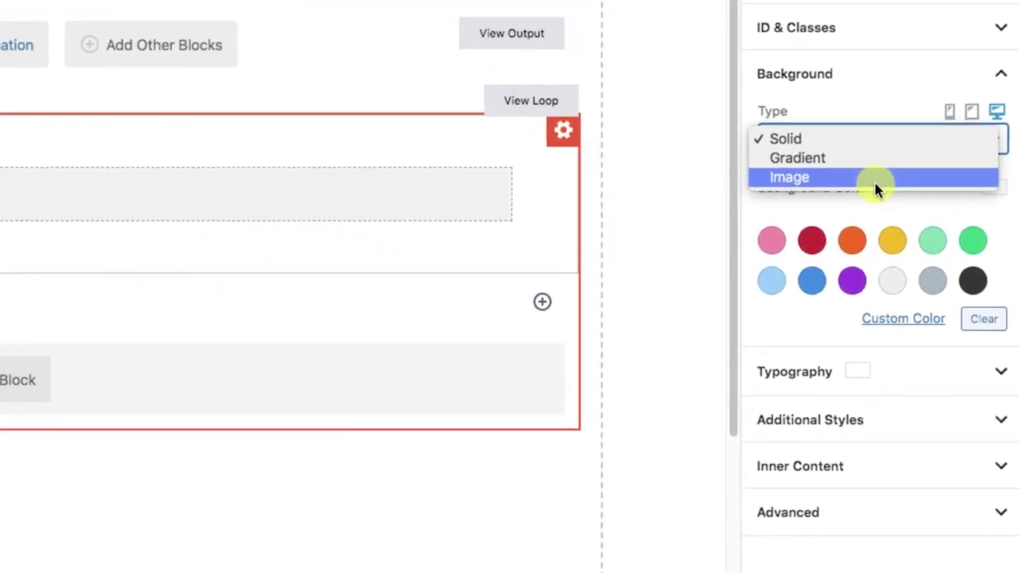
pyautogui.click(887, 201)
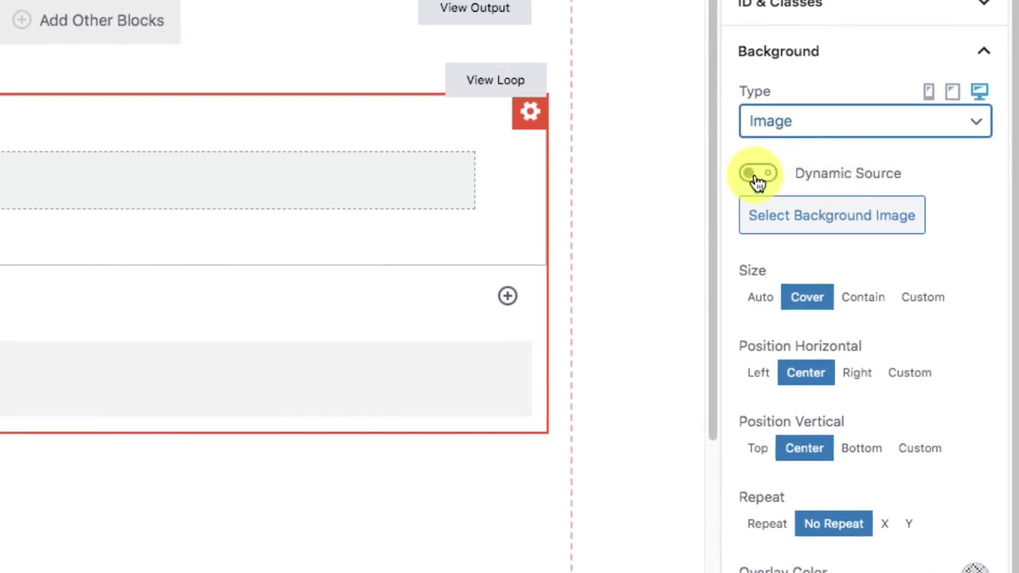
pyautogui.click(756, 175)
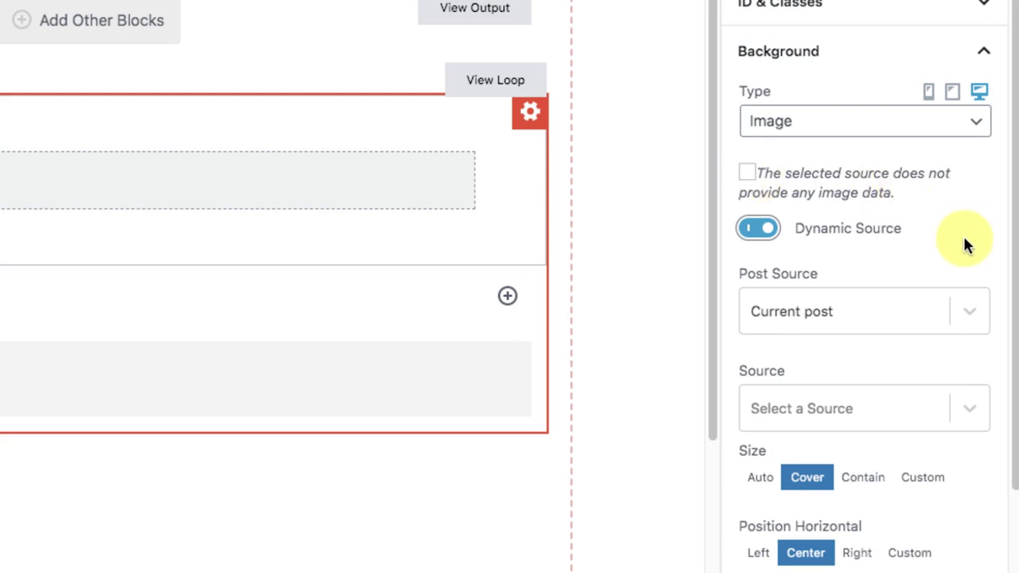
pyautogui.scroll(-2, 963, 229)
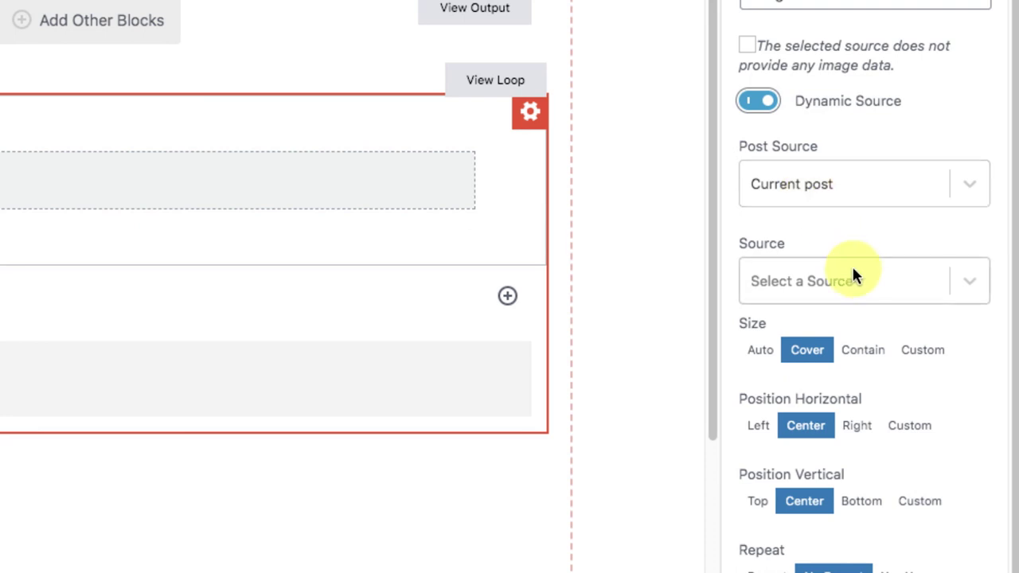
pyautogui.click(864, 293)
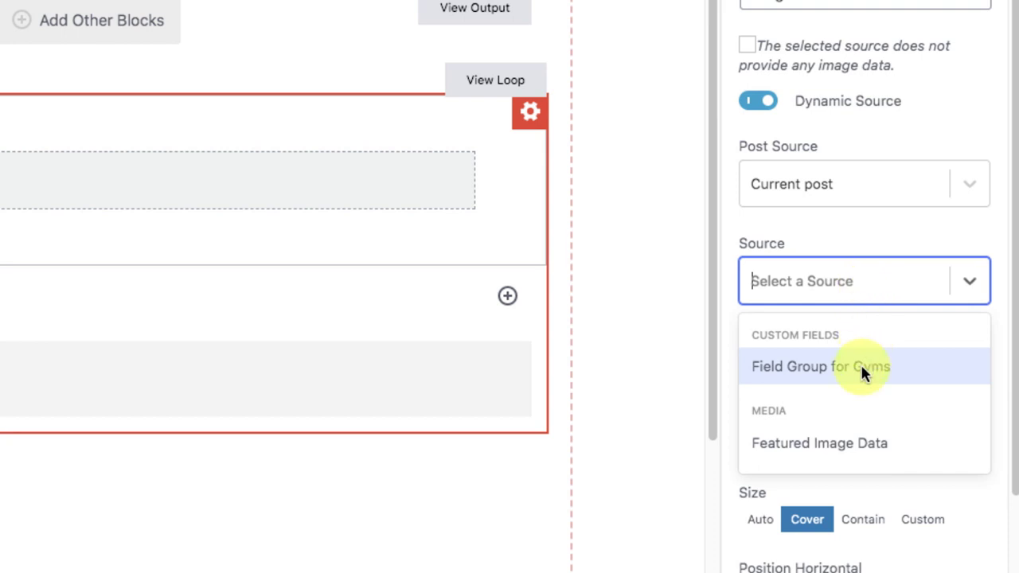
pyautogui.click(807, 447)
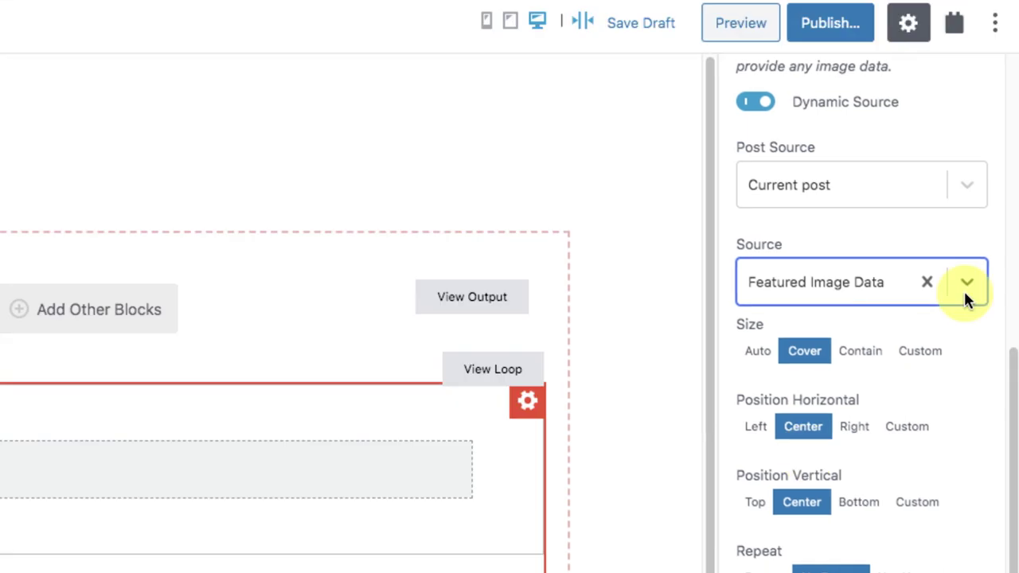
# Change the container background's dynamic source to Field Group for Gyms, using the Gym Photo field
pyautogui.click(965, 286)
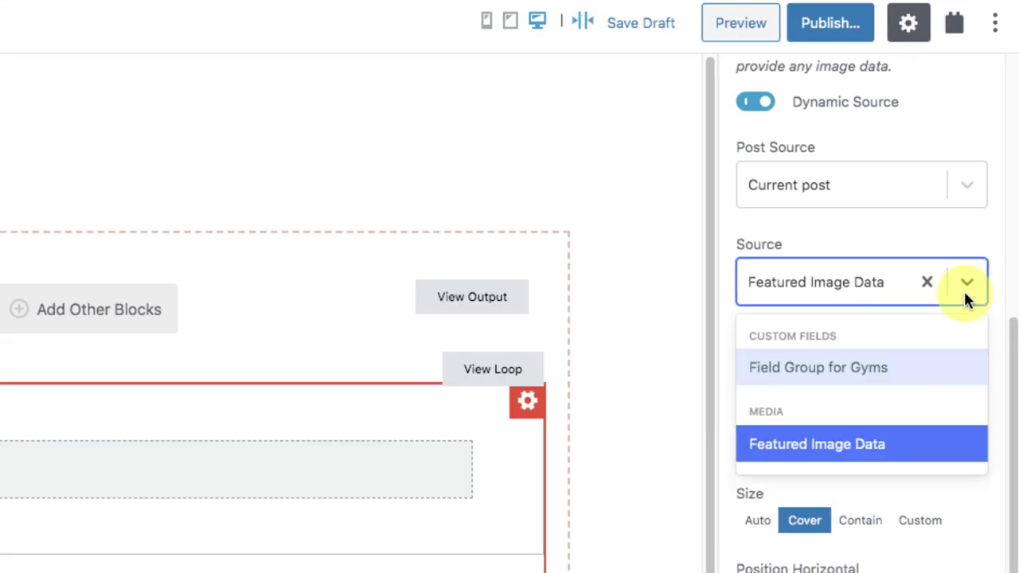
pyautogui.scroll(-1, 881, 430)
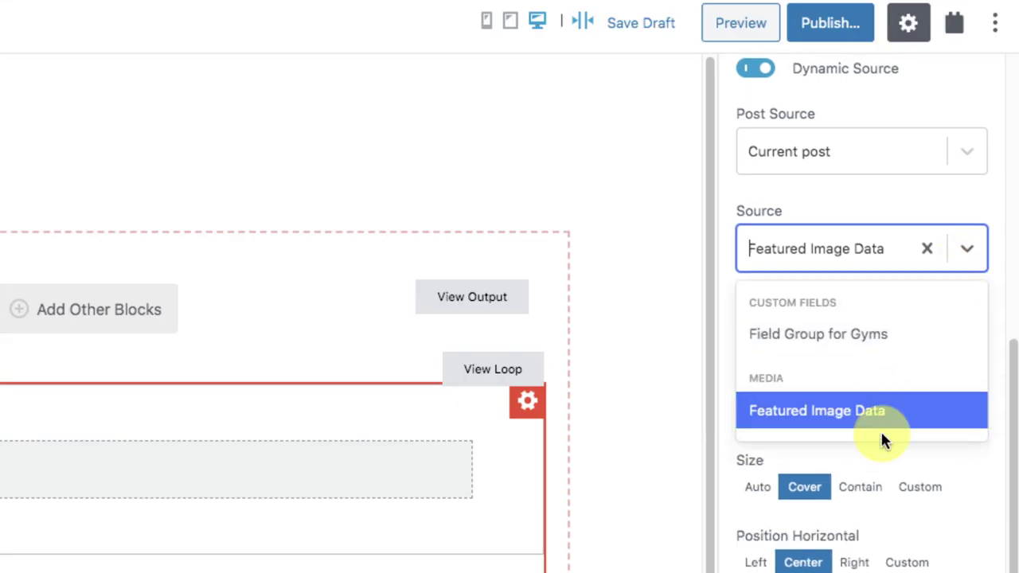
pyautogui.click(819, 328)
pyautogui.click(962, 344)
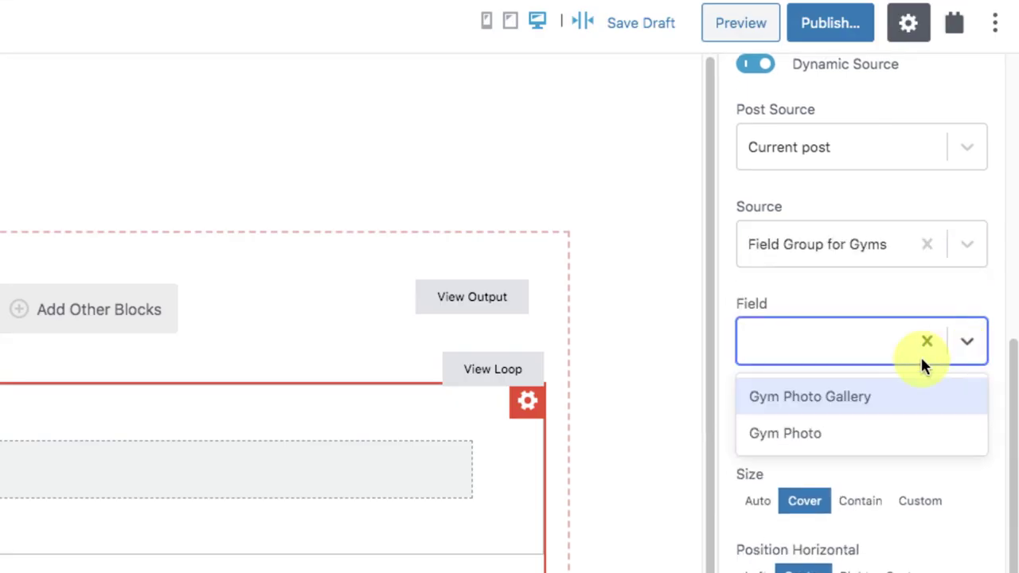
pyautogui.click(798, 433)
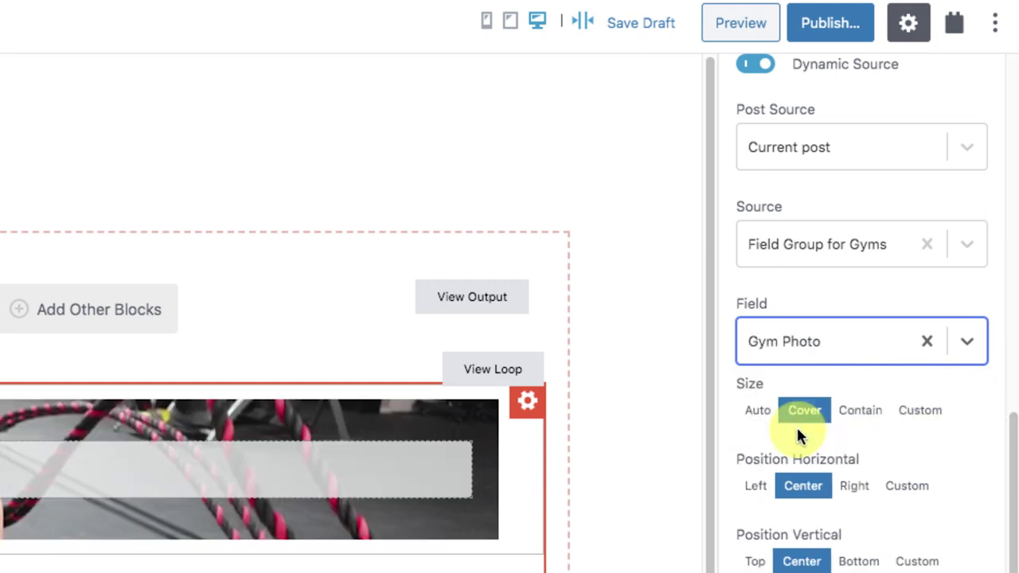
# Set the minimum height of the container's inner content to 500 px
pyautogui.scroll(-2, 798, 433)
pyautogui.scroll(-1, 875, 319)
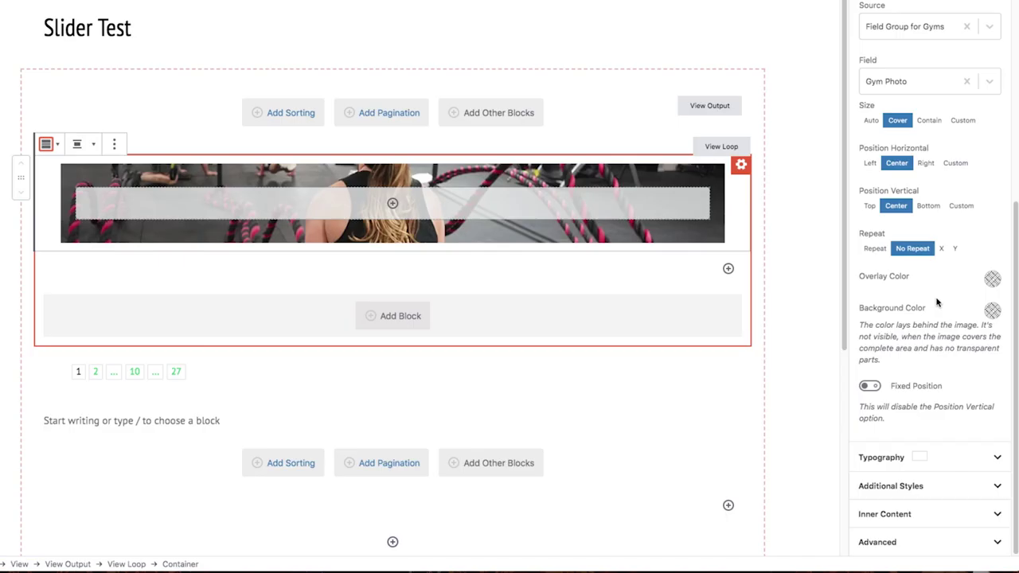
pyautogui.click(996, 516)
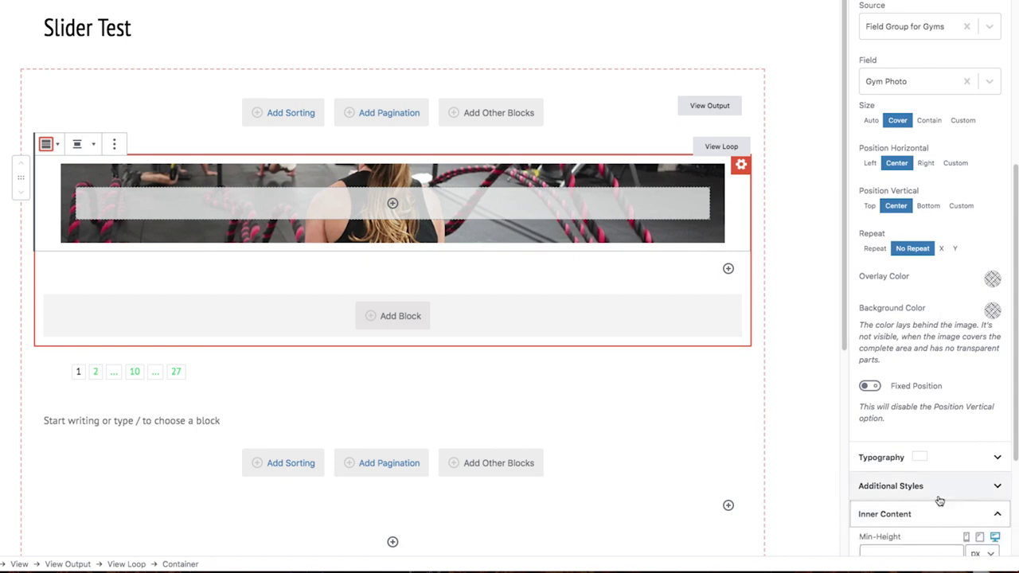
pyautogui.scroll(-3, 939, 500)
pyautogui.click(891, 369)
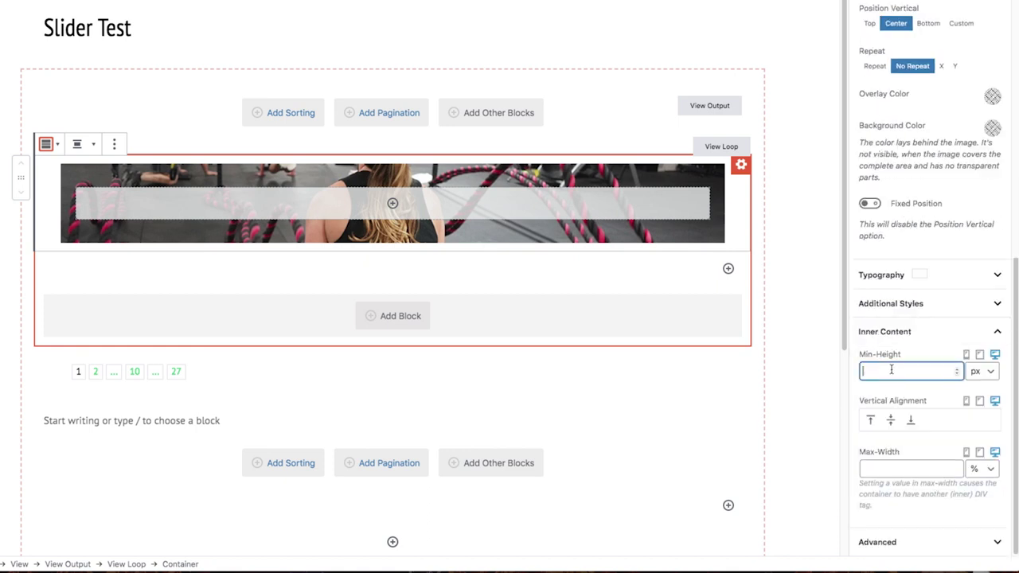
pyautogui.write('500')
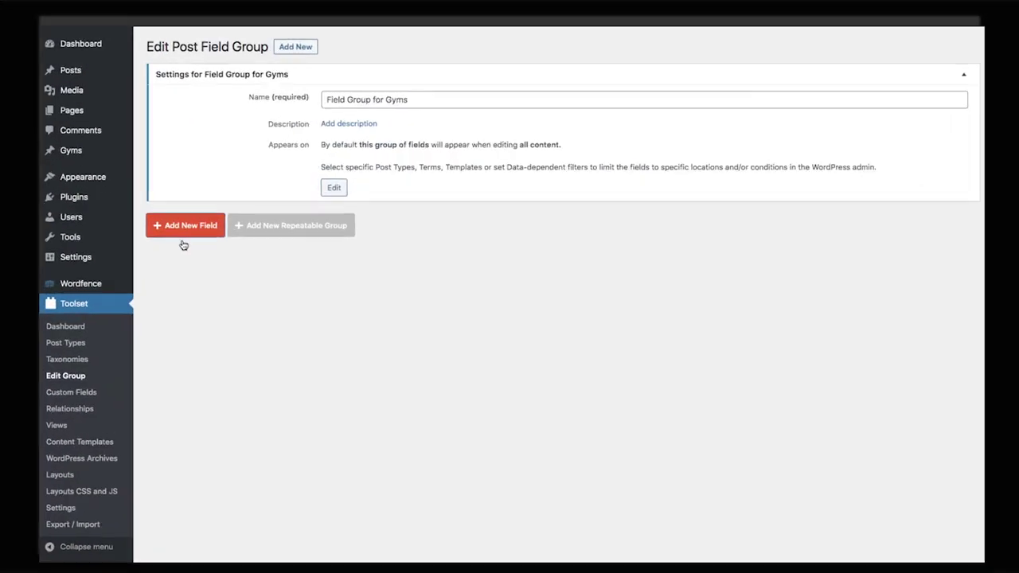
# Add an Address-type field named Address to the Field Group for Gyms and collapse its settings
pyautogui.click(174, 231)
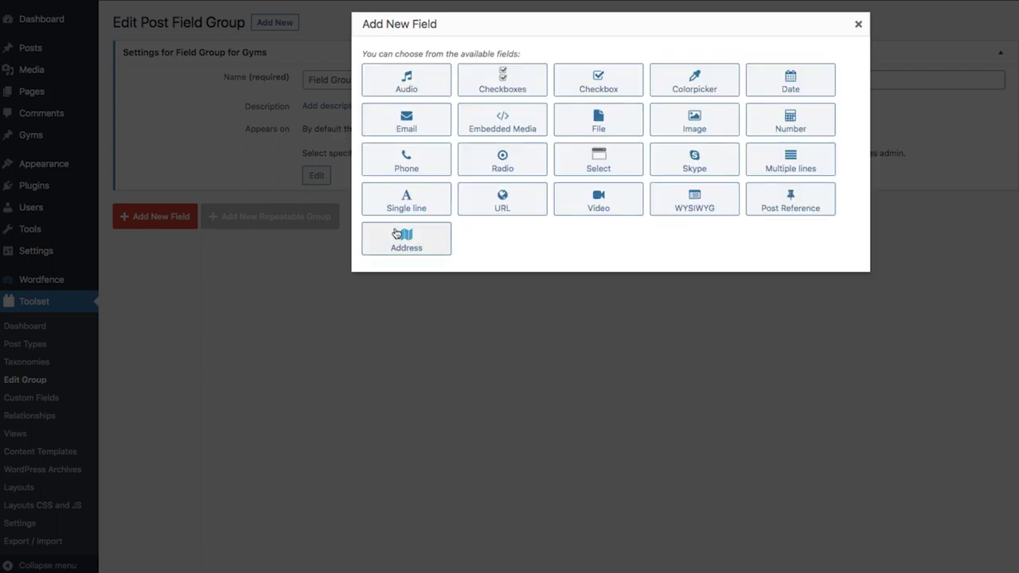
pyautogui.click(401, 236)
pyautogui.write('Address')
pyautogui.press('Tab')
pyautogui.press('Tab')
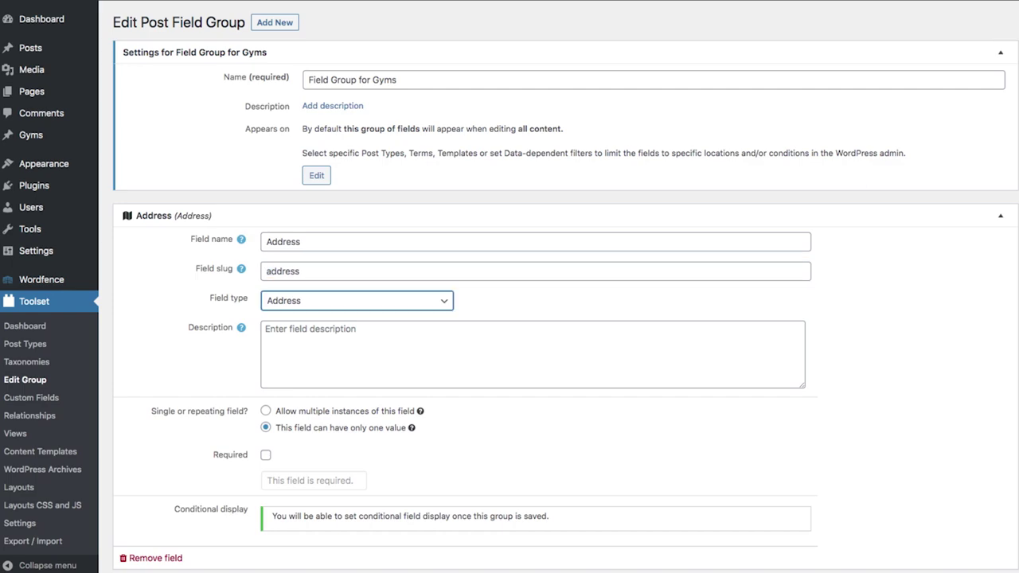
pyautogui.click(1001, 217)
# Add a Number field named Rating to the Field Group for Gyms
pyautogui.click(165, 287)
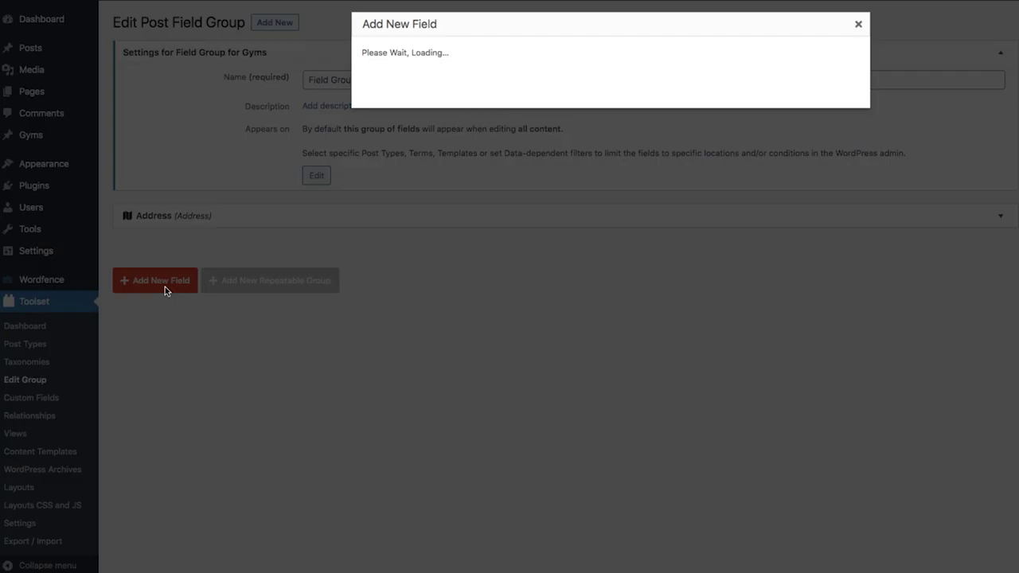
pyautogui.click(812, 122)
pyautogui.scroll(-1, 696, 159)
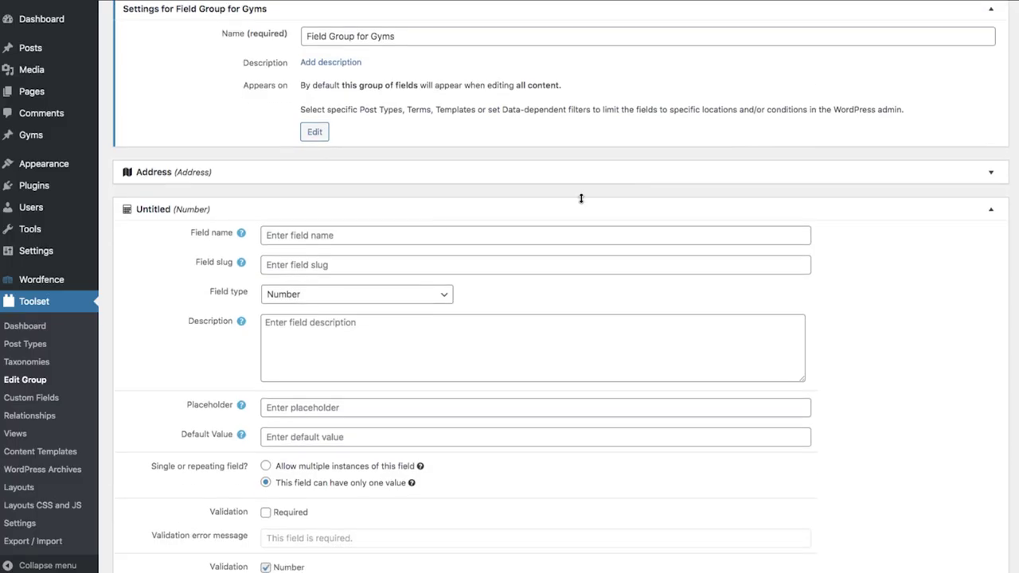
pyautogui.click(344, 234)
pyautogui.write('Rating')
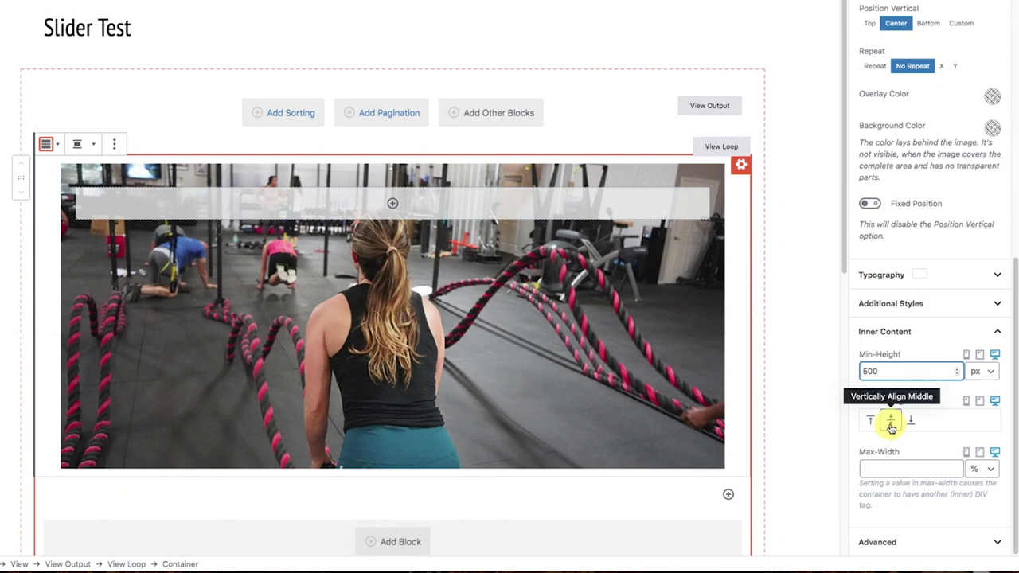
# Align the container's inner content vertically to the middle and insert a Columns block with two equal columns inside it
pyautogui.click(890, 425)
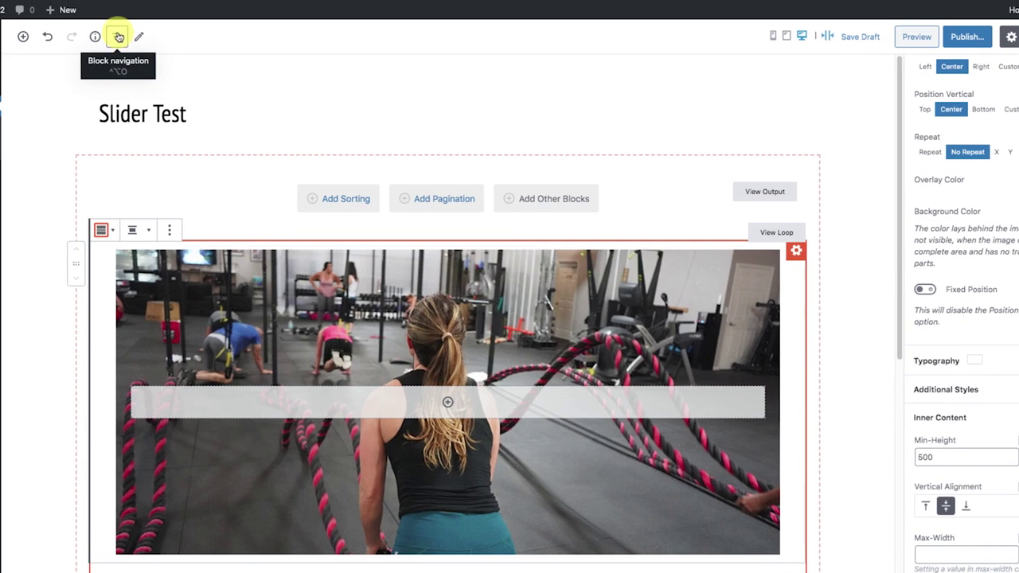
pyautogui.click(63, 0)
pyautogui.click(124, 157)
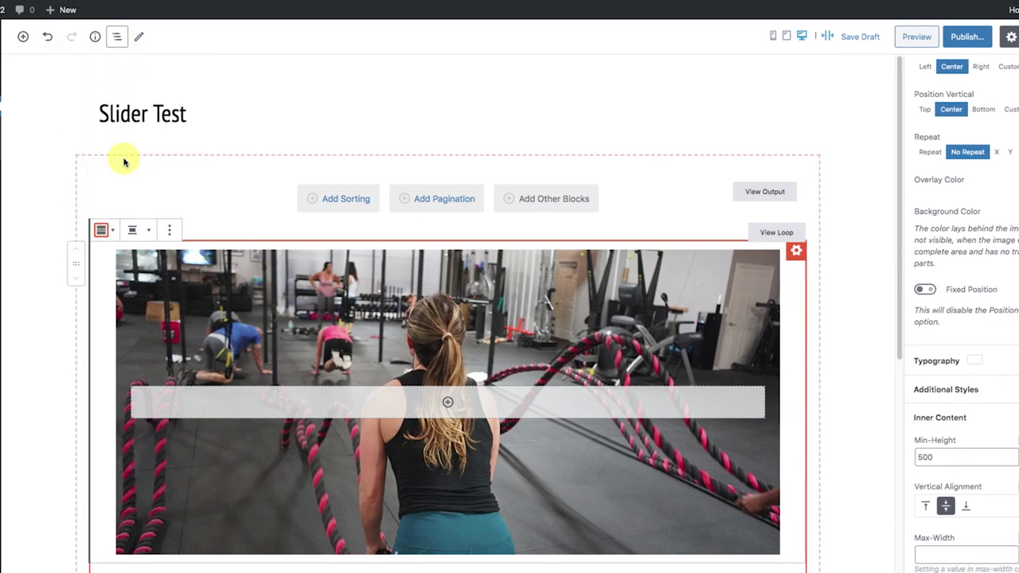
pyautogui.click(447, 402)
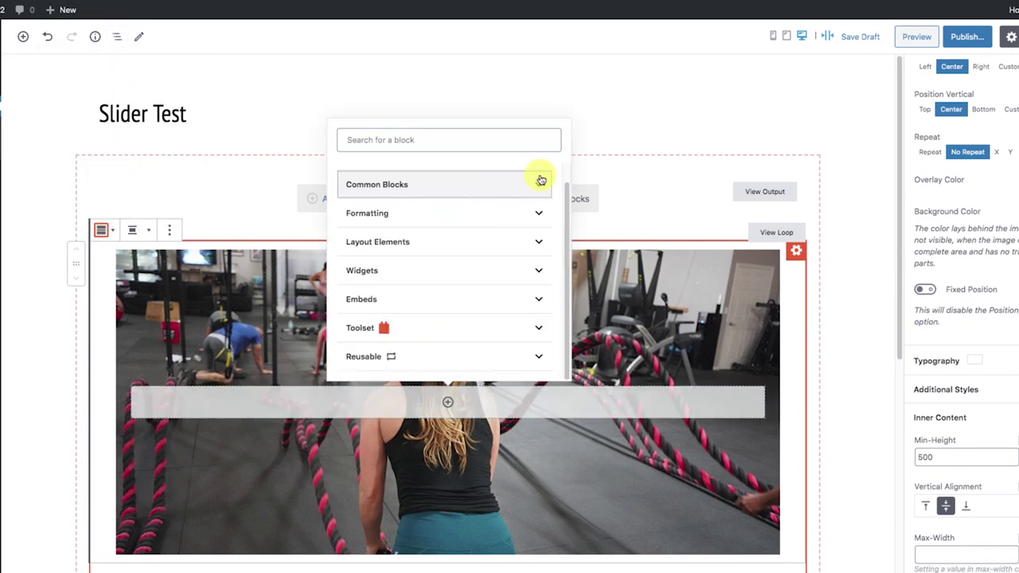
pyautogui.click(541, 239)
pyautogui.click(388, 229)
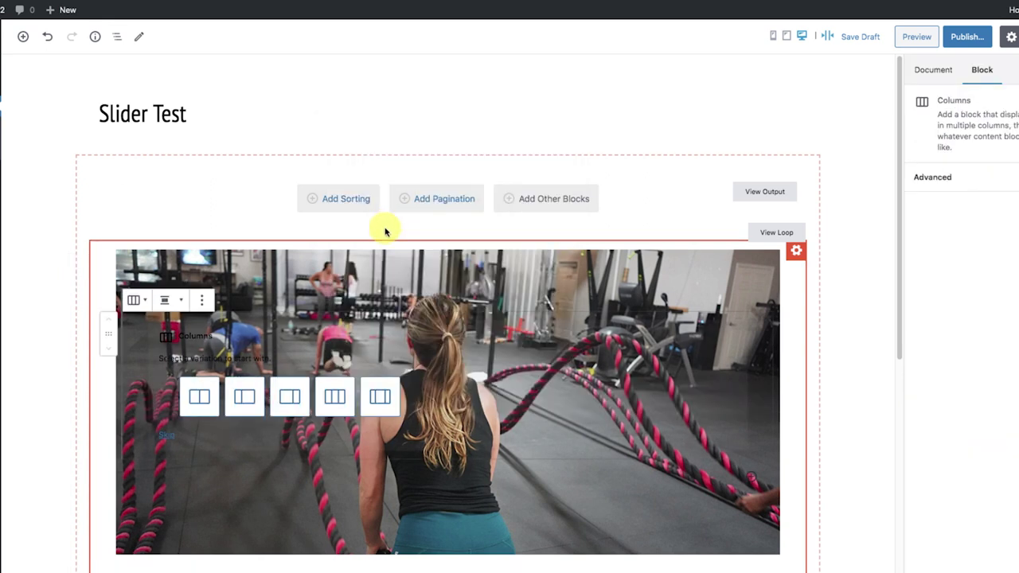
pyautogui.click(201, 395)
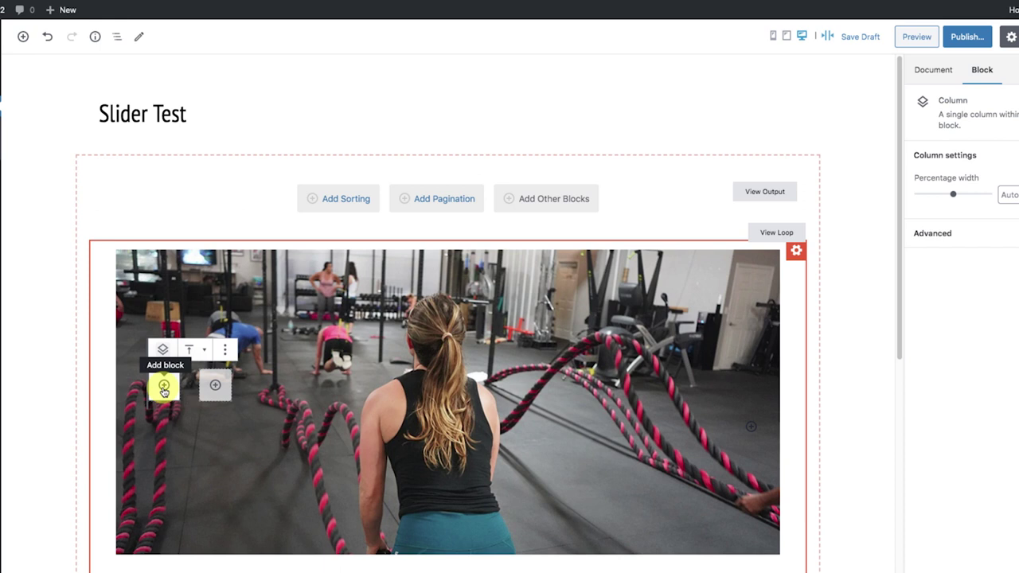
# Select the first column and insert a Toolset Heading block in it
pyautogui.click(117, 37)
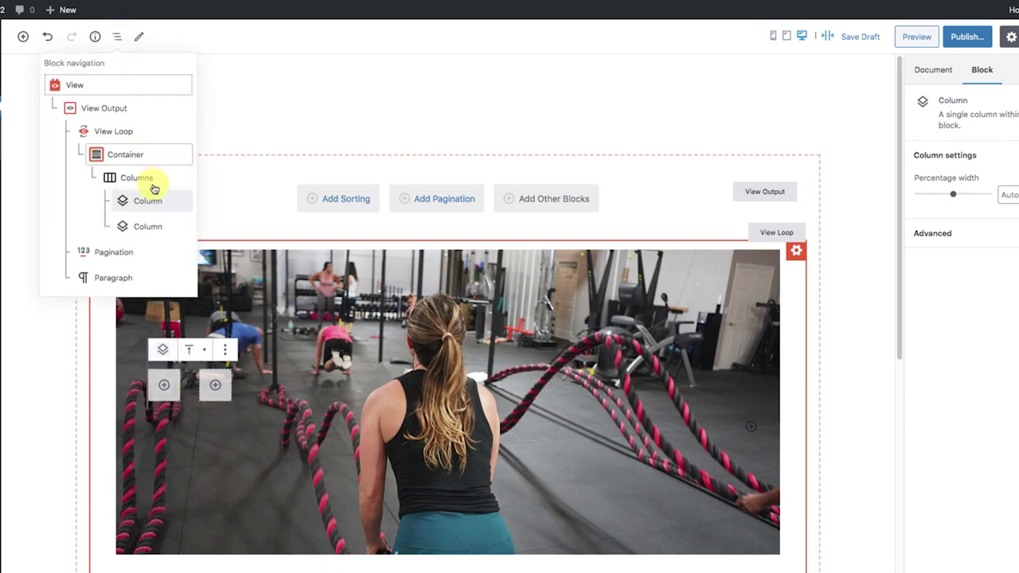
pyautogui.click(148, 204)
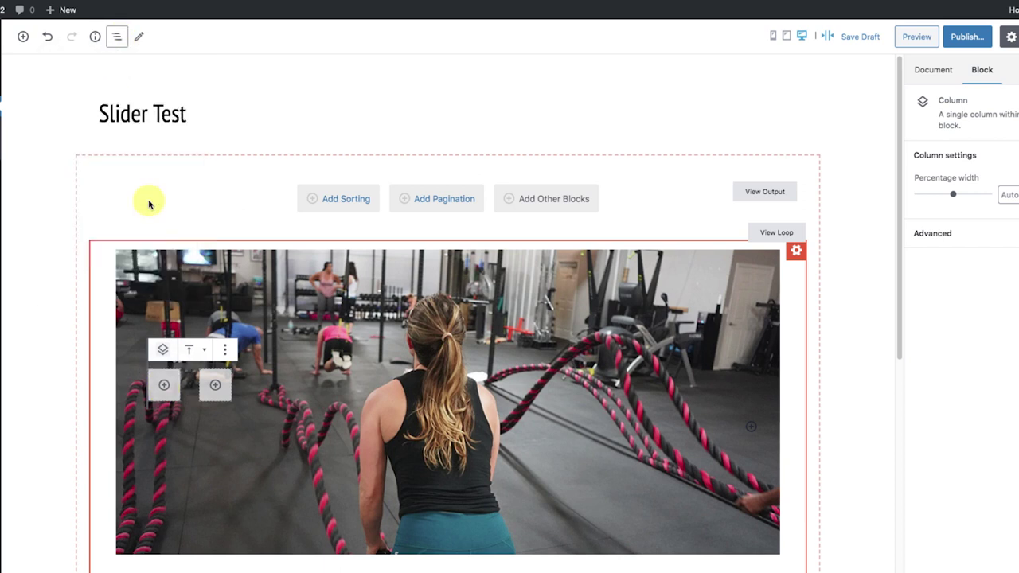
pyautogui.click(164, 384)
pyautogui.scroll(-5, 159, 271)
pyautogui.click(183, 336)
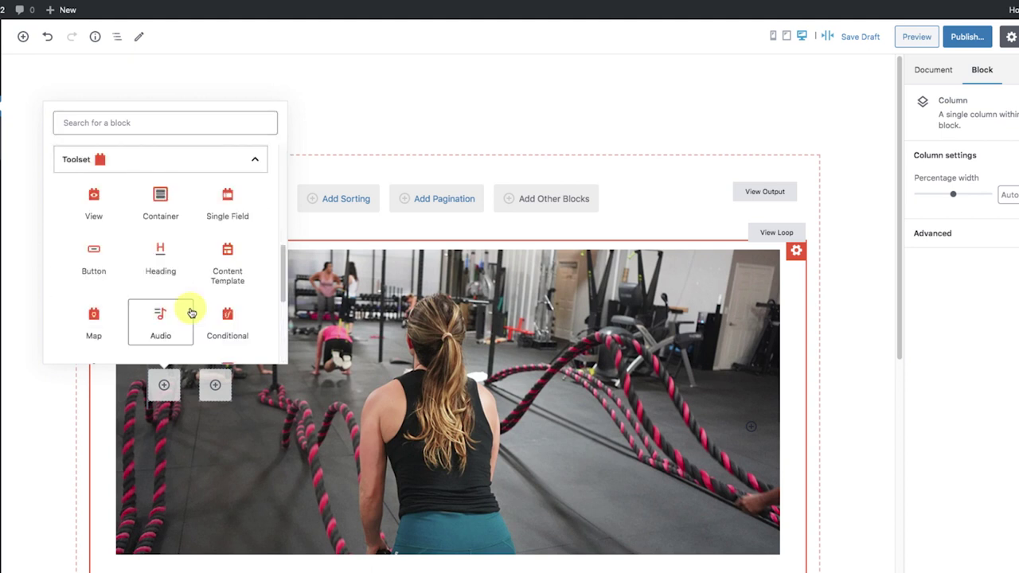
pyautogui.click(163, 256)
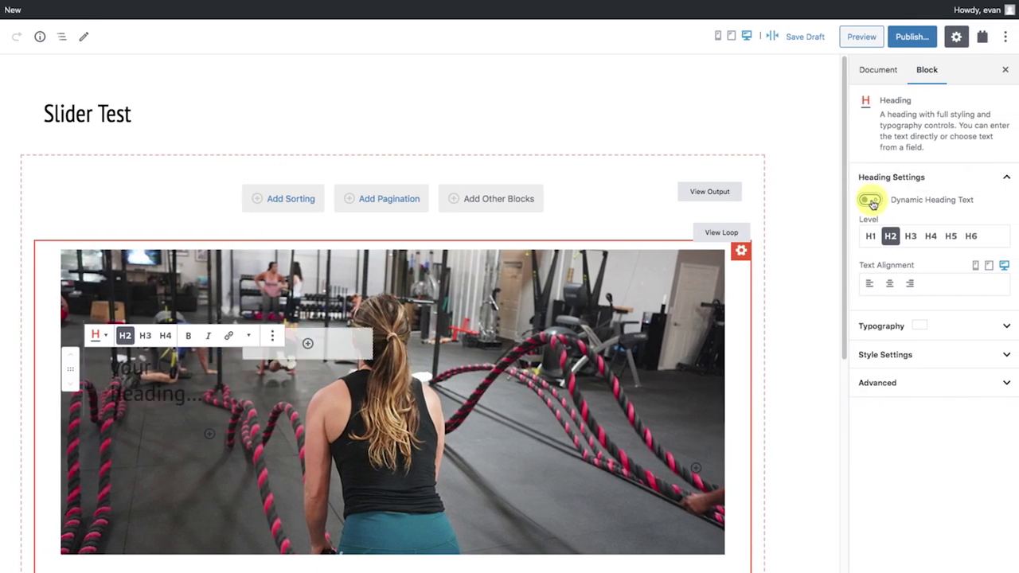
# Turn on dynamic text for the heading and use the current post's Post Title as its source
pyautogui.click(875, 199)
pyautogui.click(994, 307)
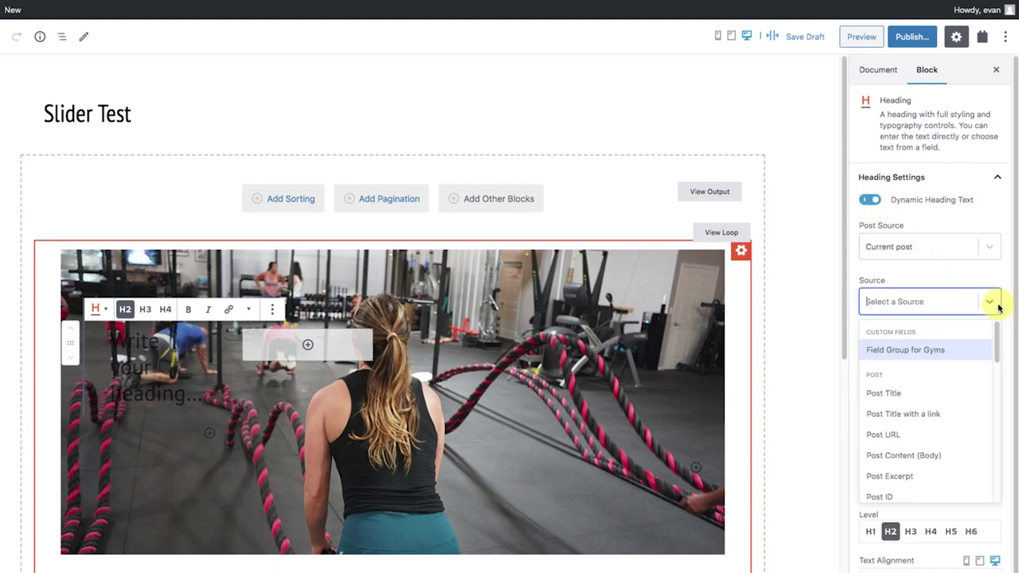
pyautogui.click(893, 394)
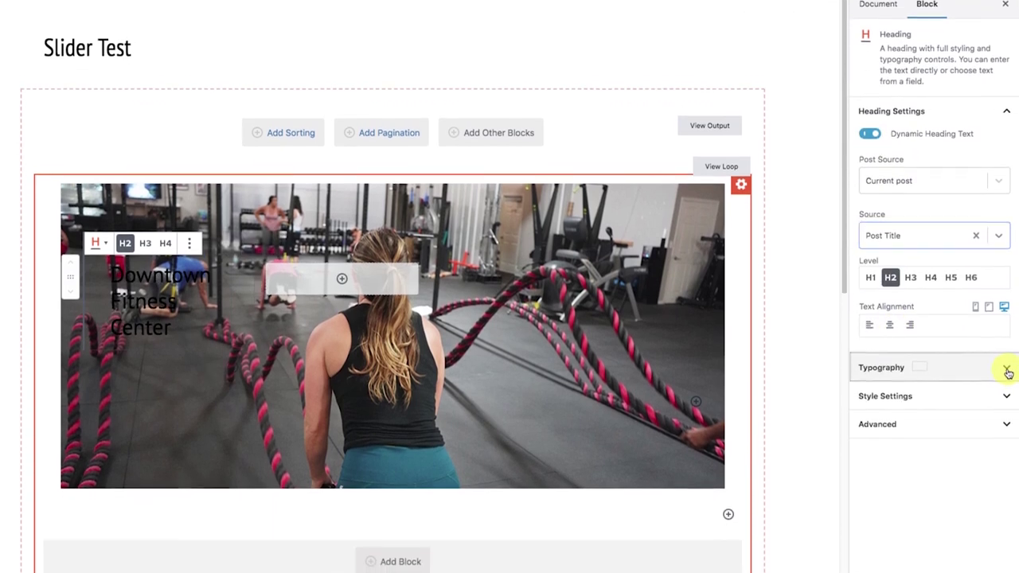
# Set the heading's text color to light gray and its text alignment to left
pyautogui.click(1005, 433)
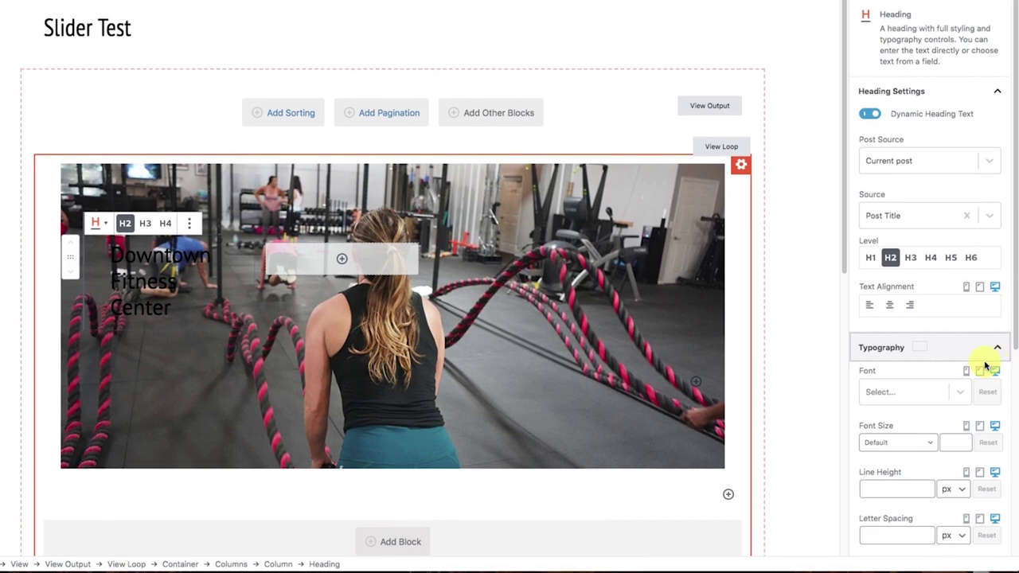
pyautogui.scroll(-5, 963, 386)
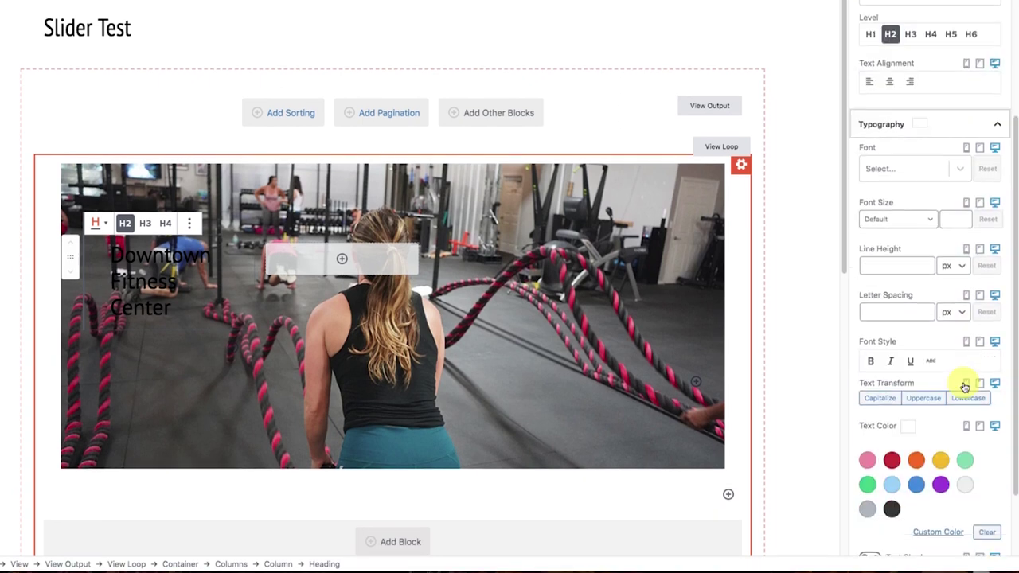
pyautogui.click(965, 420)
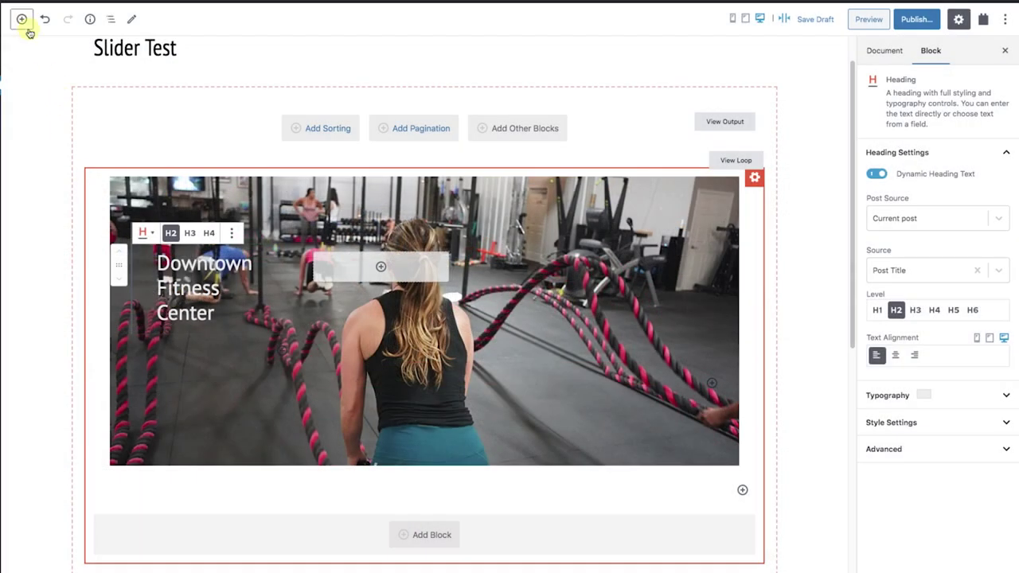
# Insert a Single Field block below the heading that displays the Address custom field from Field Group for Gyms
pyautogui.click(22, 19)
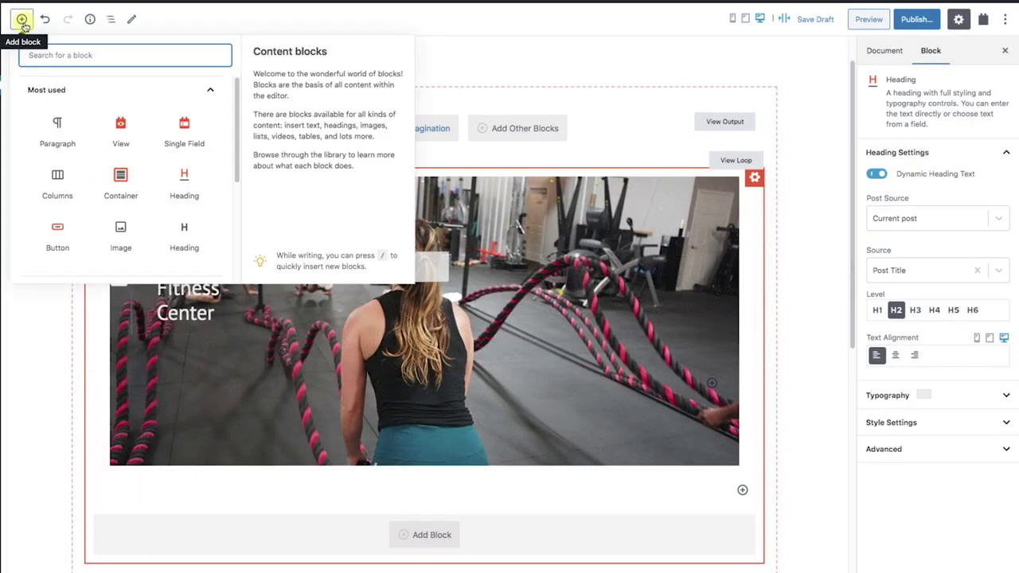
pyautogui.click(183, 130)
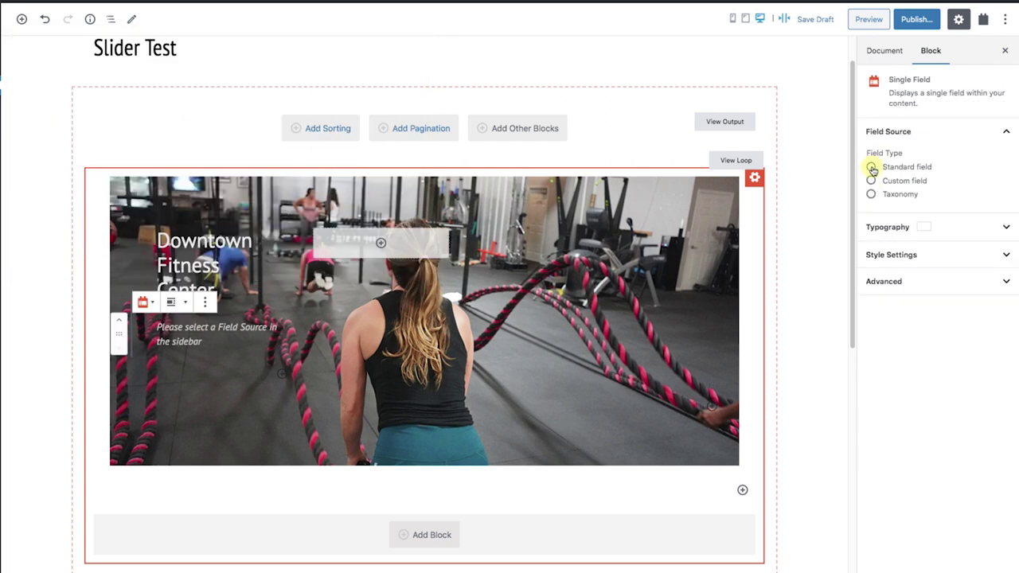
pyautogui.click(870, 180)
pyautogui.click(900, 296)
pyautogui.click(913, 319)
pyautogui.click(940, 343)
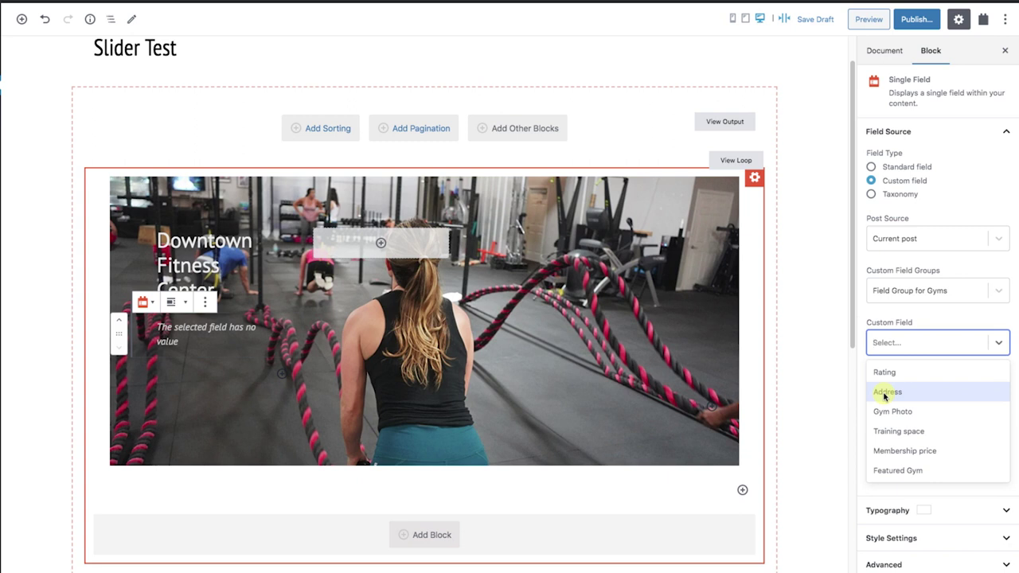
pyautogui.click(886, 392)
# Set the address field's text color to green in its typography settings
pyautogui.click(1003, 386)
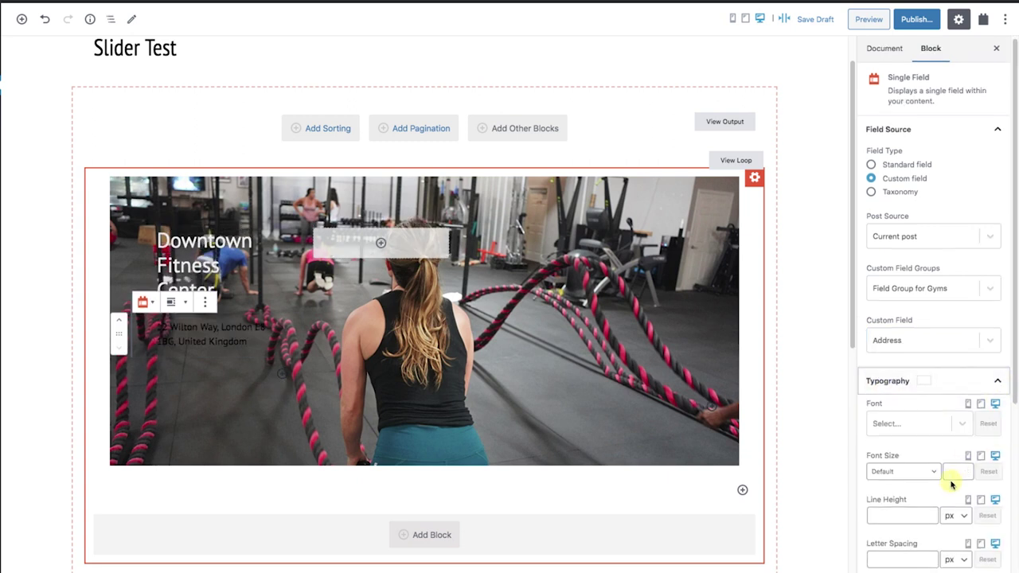
pyautogui.scroll(-5, 894, 470)
pyautogui.click(873, 440)
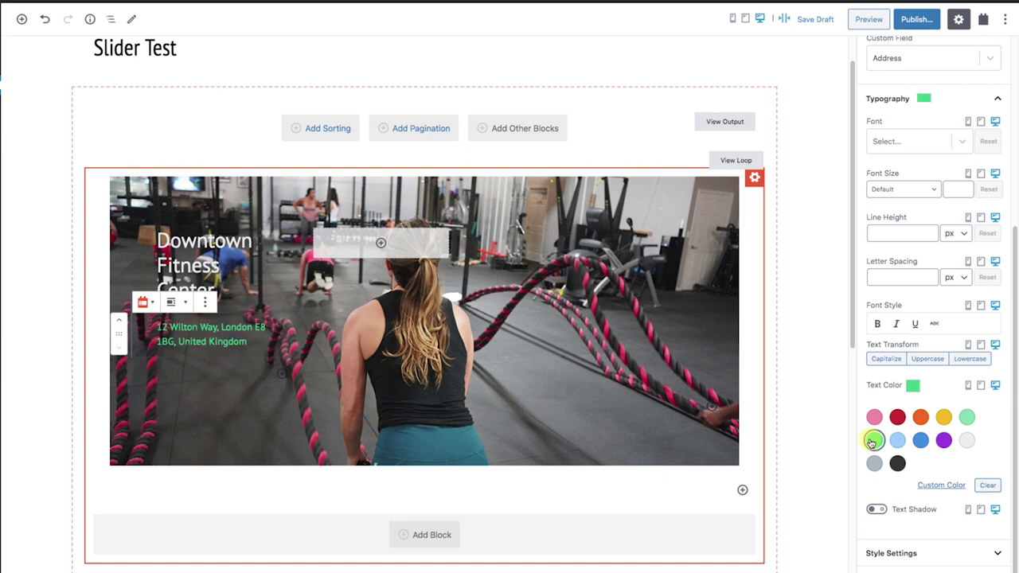
pyautogui.scroll(3, 931, 319)
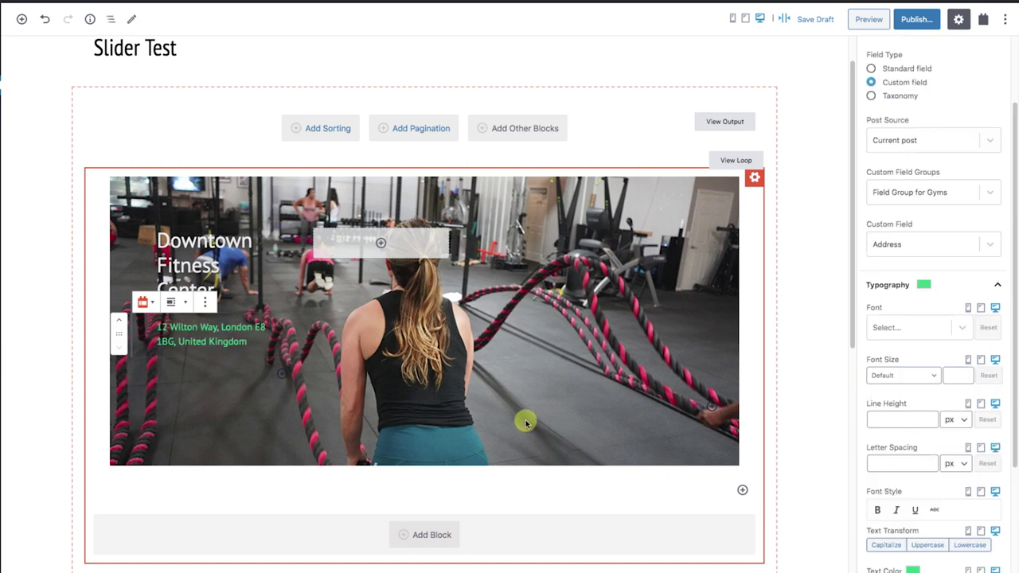
# Insert a Single Field block below the address that displays the current post's Post Excerpt standard field
pyautogui.click(21, 19)
pyautogui.click(80, 86)
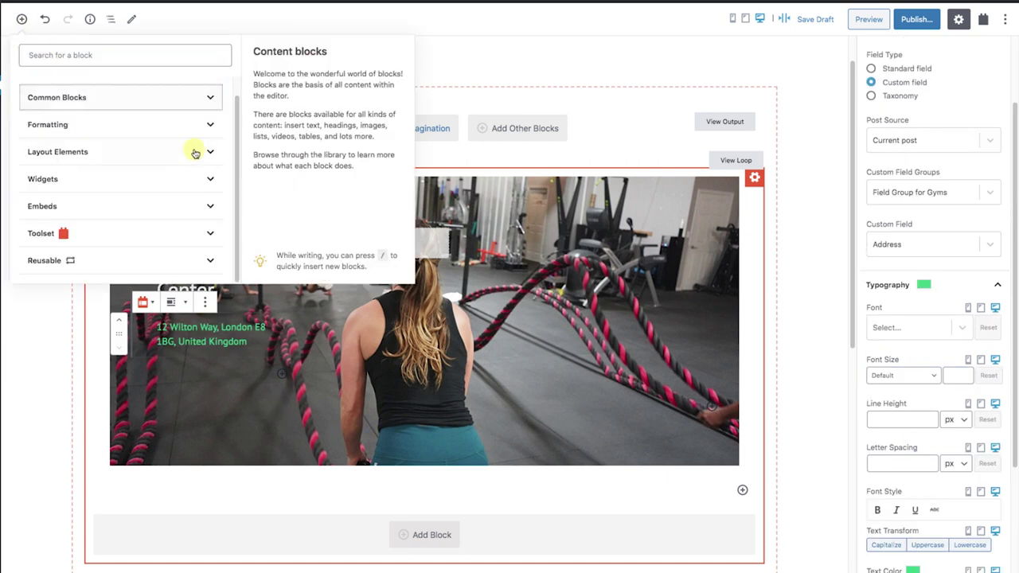
pyautogui.click(212, 230)
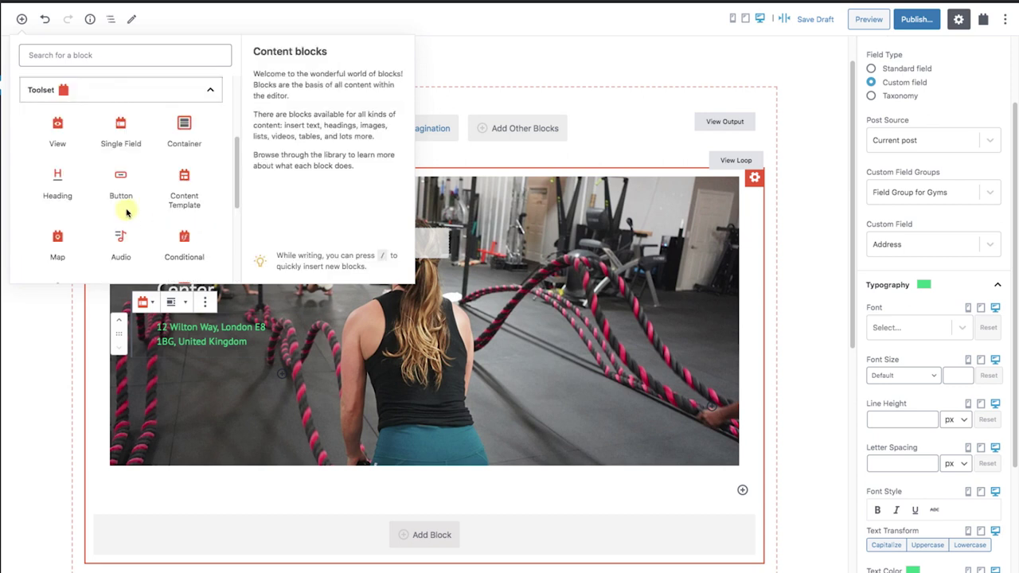
pyautogui.click(125, 135)
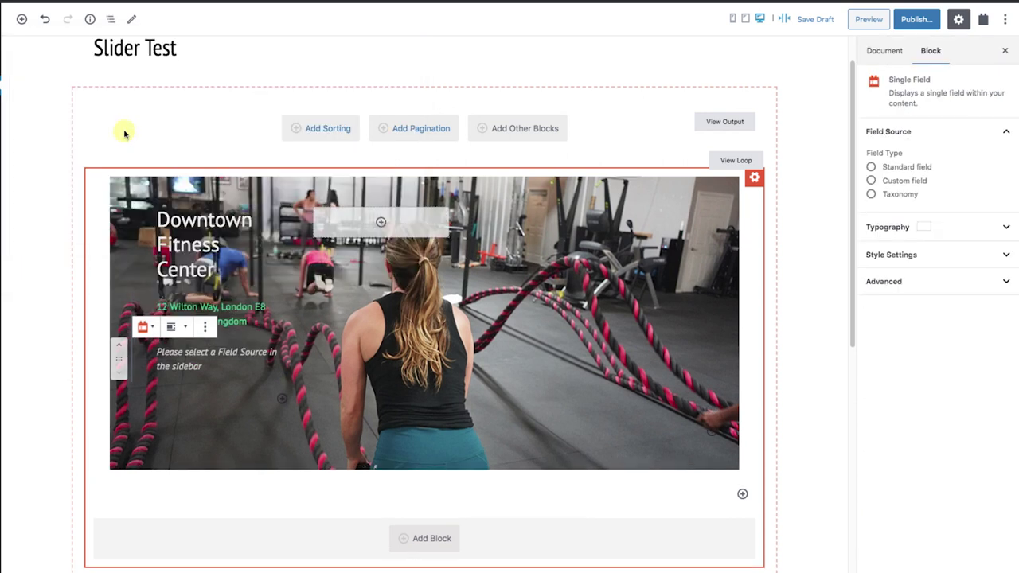
pyautogui.click(871, 167)
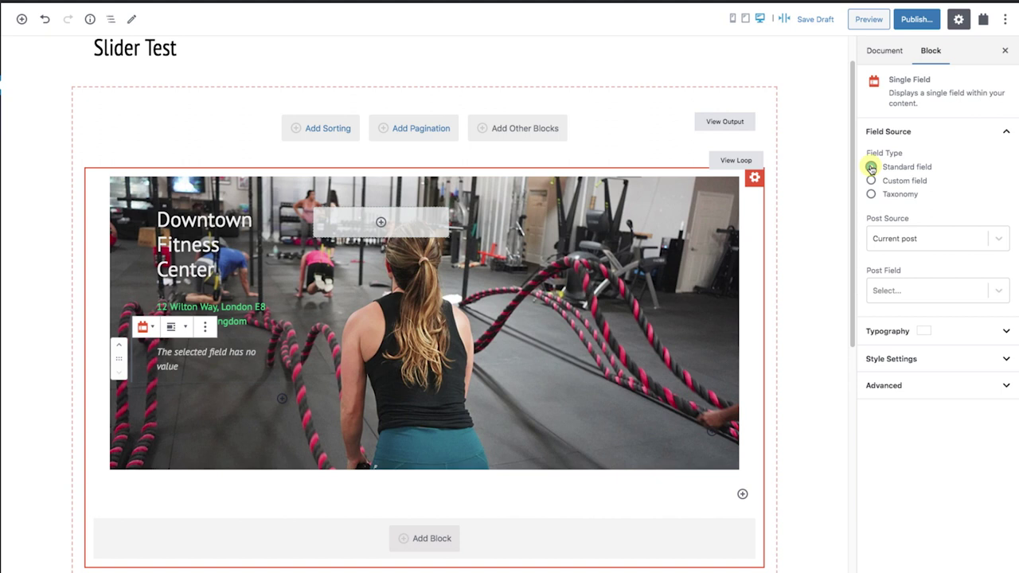
pyautogui.click(993, 291)
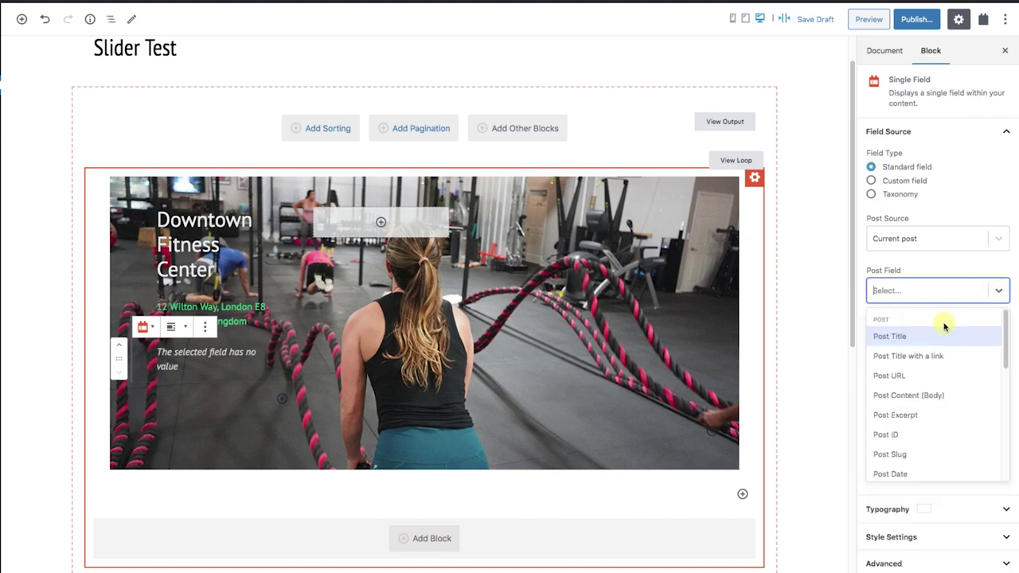
pyautogui.scroll(-1, 907, 409)
pyautogui.click(905, 406)
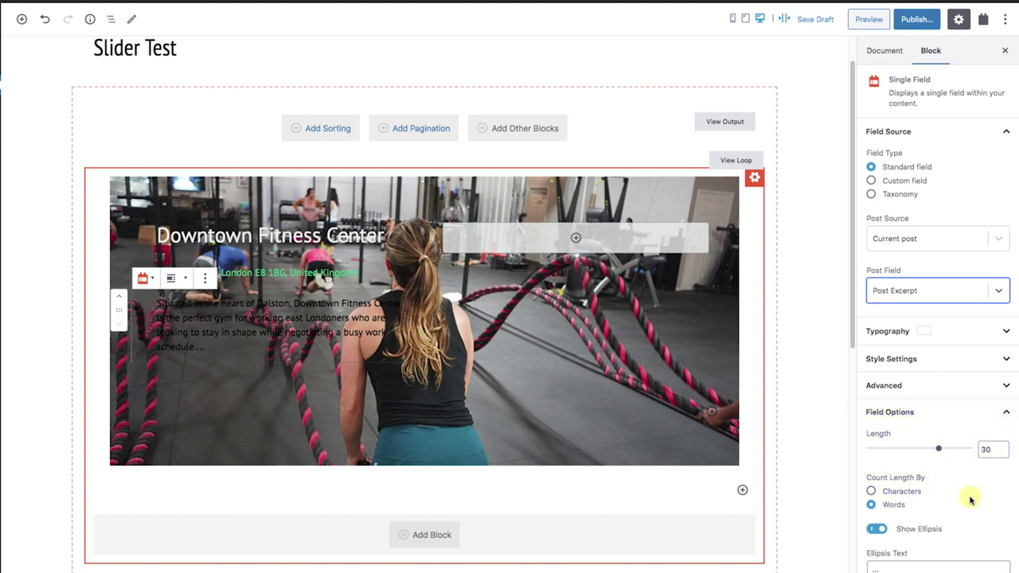
# Set the excerpt field's text color to light gray in its typography settings
pyautogui.click(1006, 337)
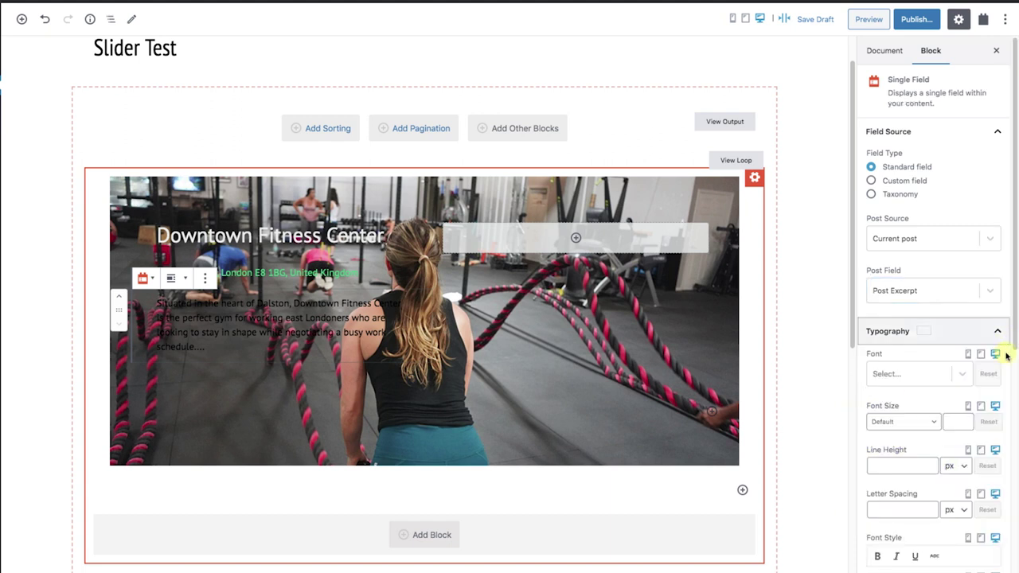
pyautogui.scroll(-5, 961, 526)
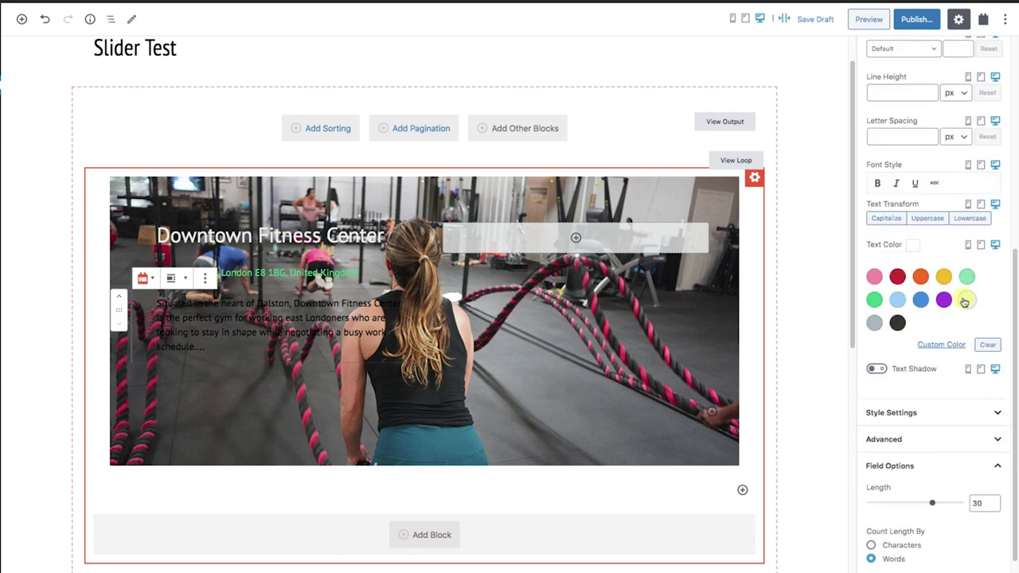
pyautogui.click(965, 300)
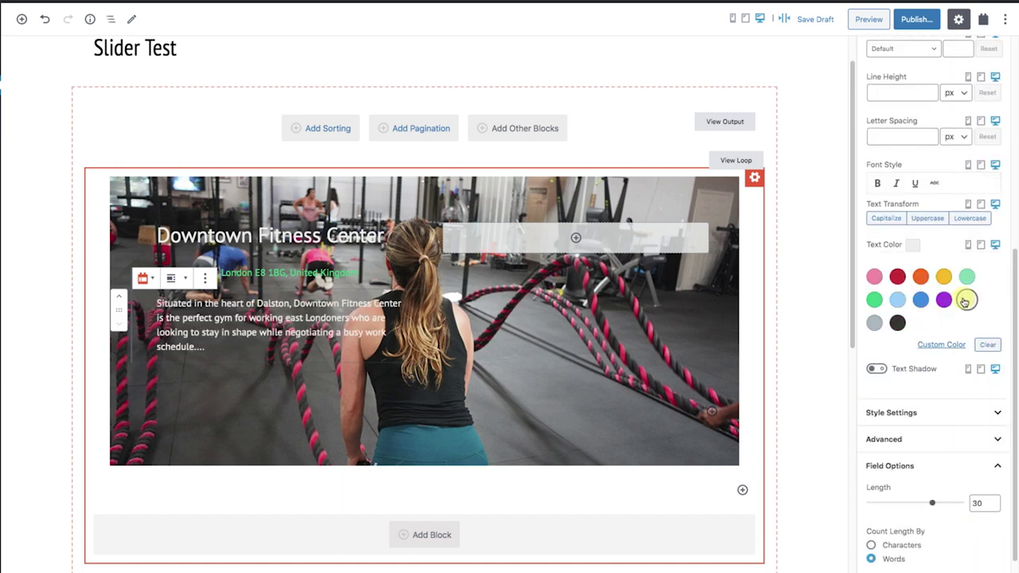
# Insert a Toolset Button block below the excerpt and label it "Learn more"
pyautogui.click(22, 19)
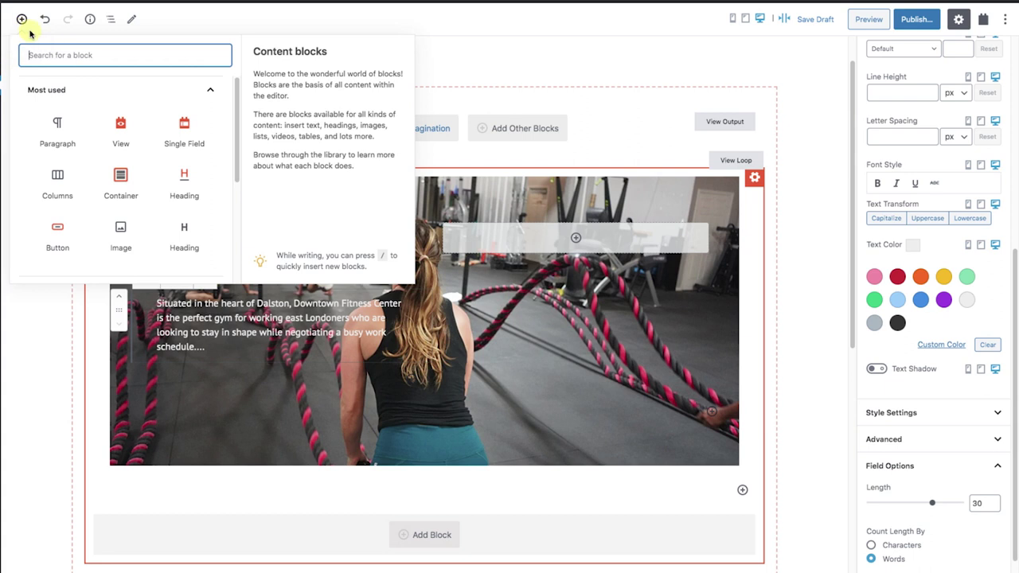
pyautogui.write('butt')
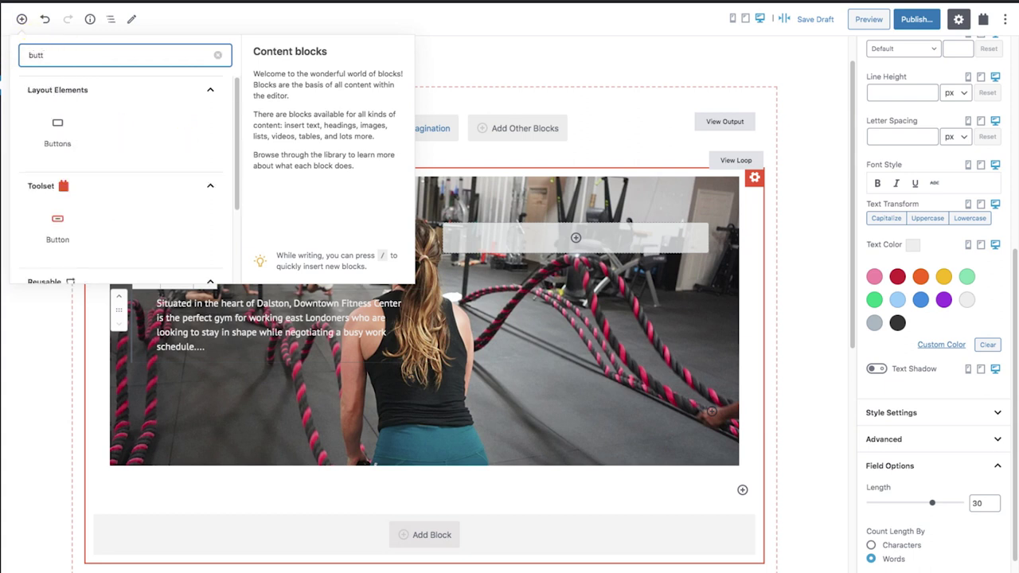
pyautogui.click(63, 223)
pyautogui.tripleClick(195, 371)
pyautogui.write('Le')
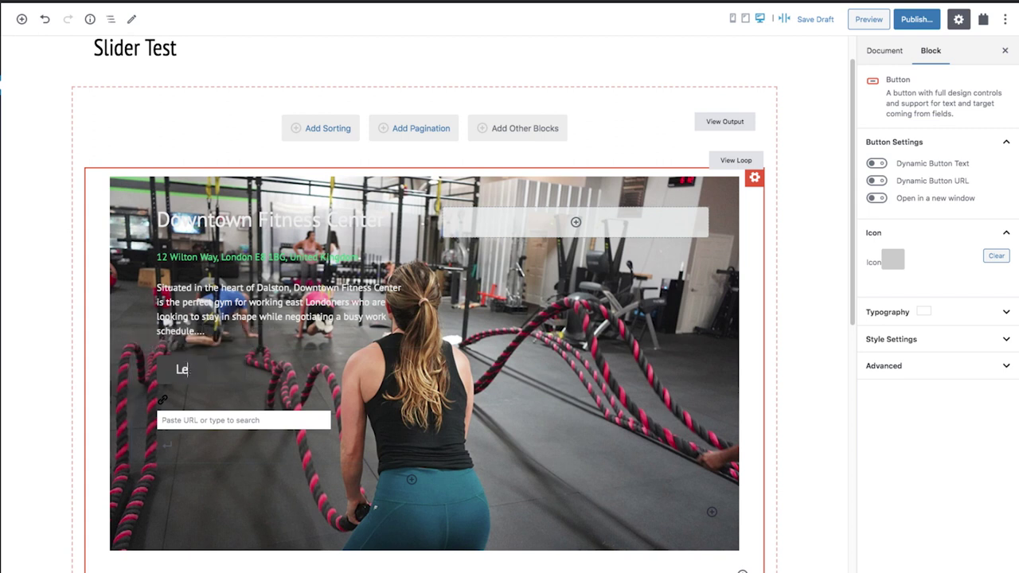
pyautogui.write('arn more')
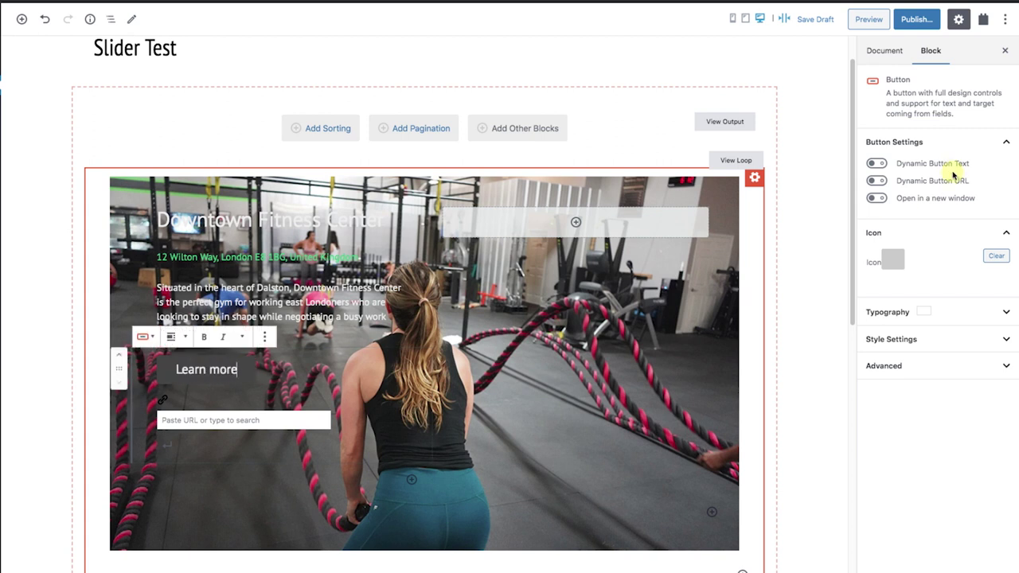
# Turn on the dynamic URL for the button and use the current post's Post URL as its source
pyautogui.click(876, 181)
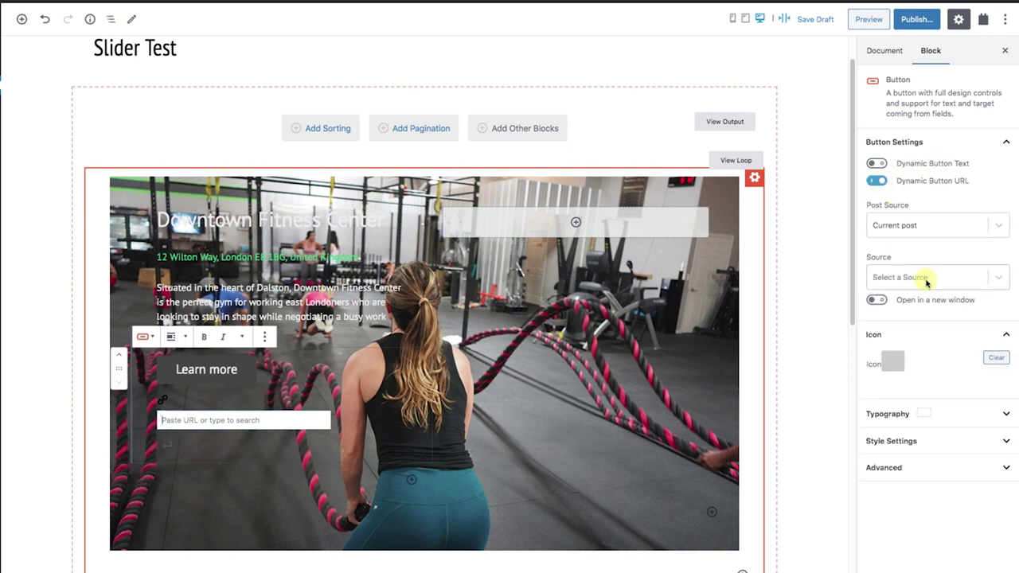
pyautogui.click(926, 278)
pyautogui.click(889, 364)
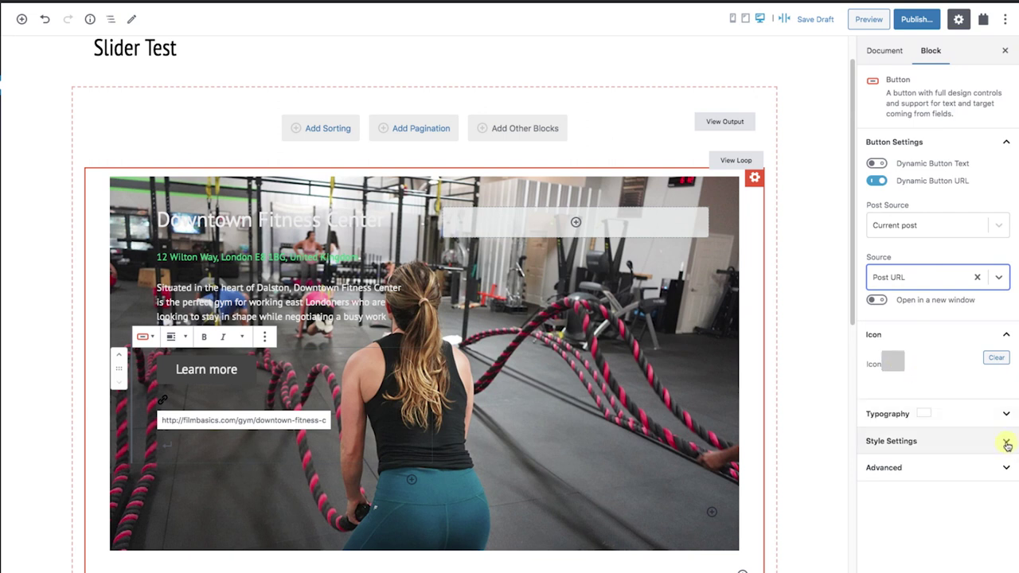
# Give the button's normal state a fully transparent custom background color, with alpha 0
pyautogui.click(936, 443)
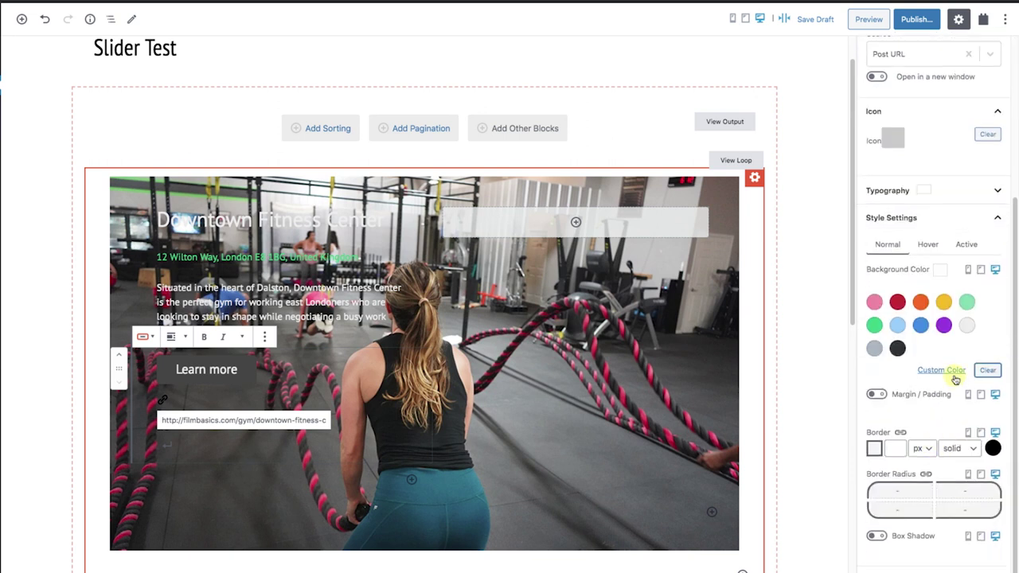
pyautogui.click(940, 370)
pyautogui.click(939, 491)
pyautogui.moveTo(940, 490); pyautogui.dragTo(882, 485)
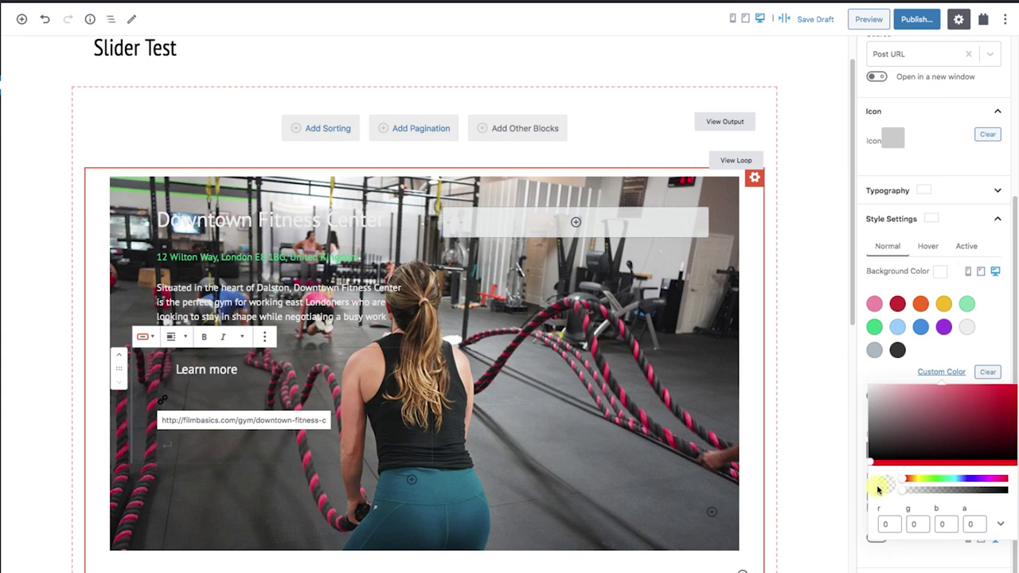
pyautogui.click(932, 541)
# Give the button's normal state a solid white border 1 px wide
pyautogui.click(993, 450)
pyautogui.click(871, 343)
pyautogui.click(895, 451)
pyautogui.write('1')
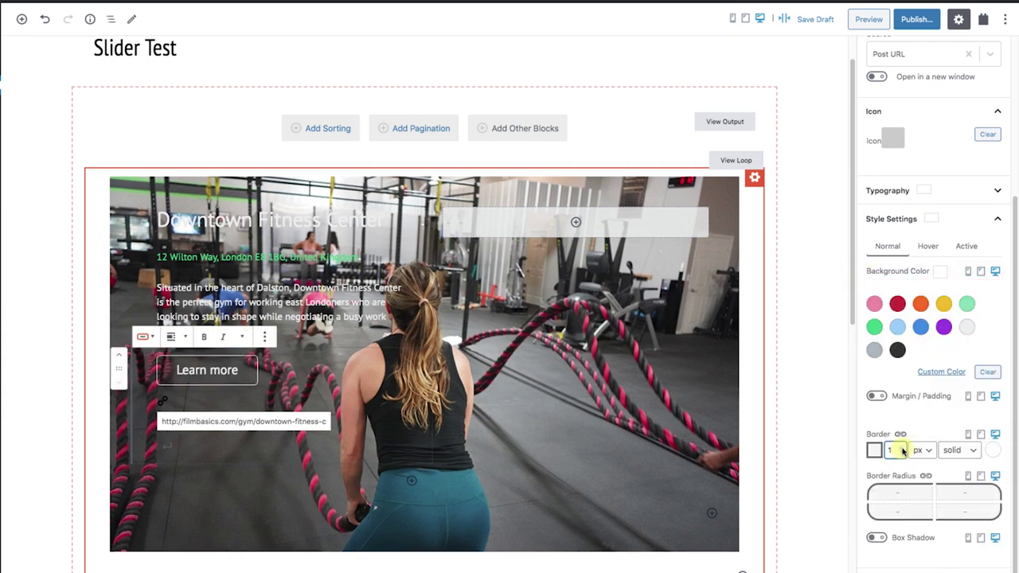
# Set the button's hover state to a light gray background with dark, near-black text
pyautogui.click(927, 245)
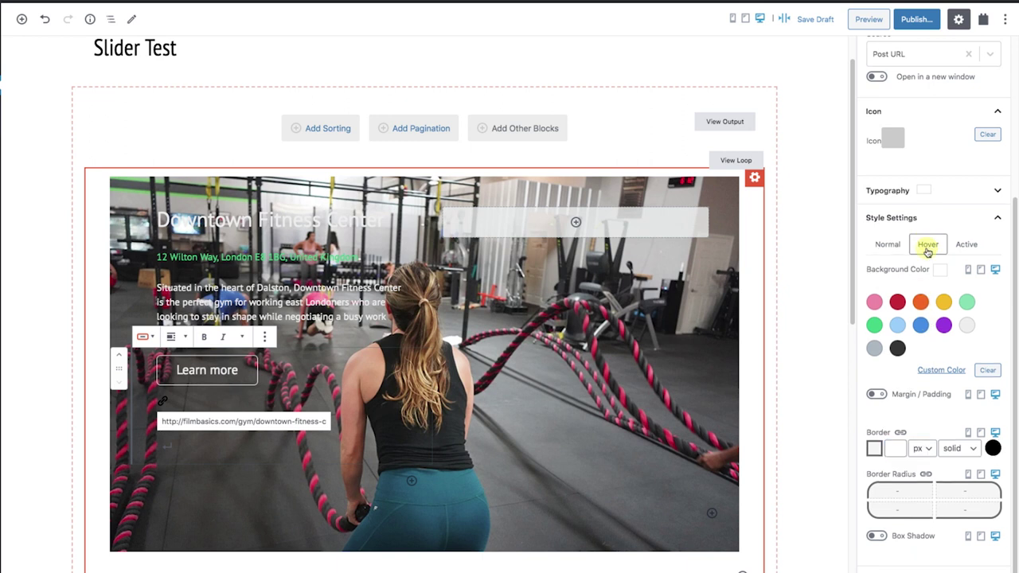
pyautogui.click(966, 325)
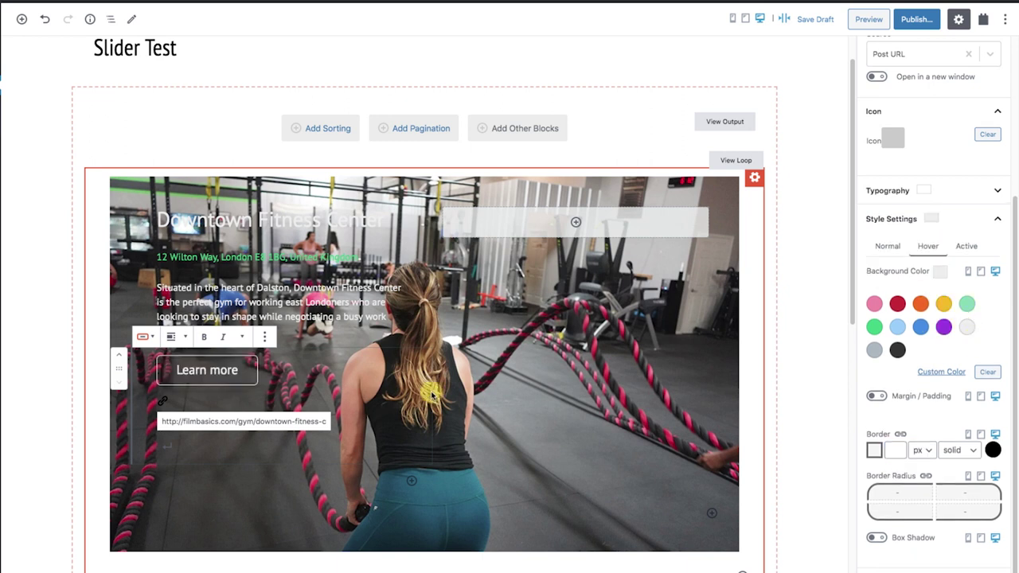
pyautogui.scroll(-1, 1001, 201)
pyautogui.click(927, 216)
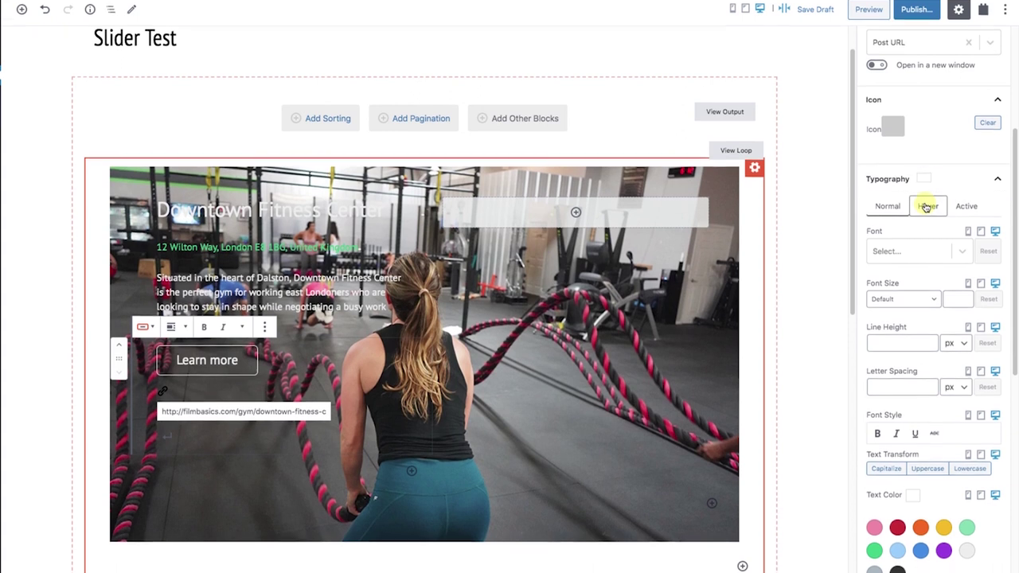
pyautogui.click(898, 550)
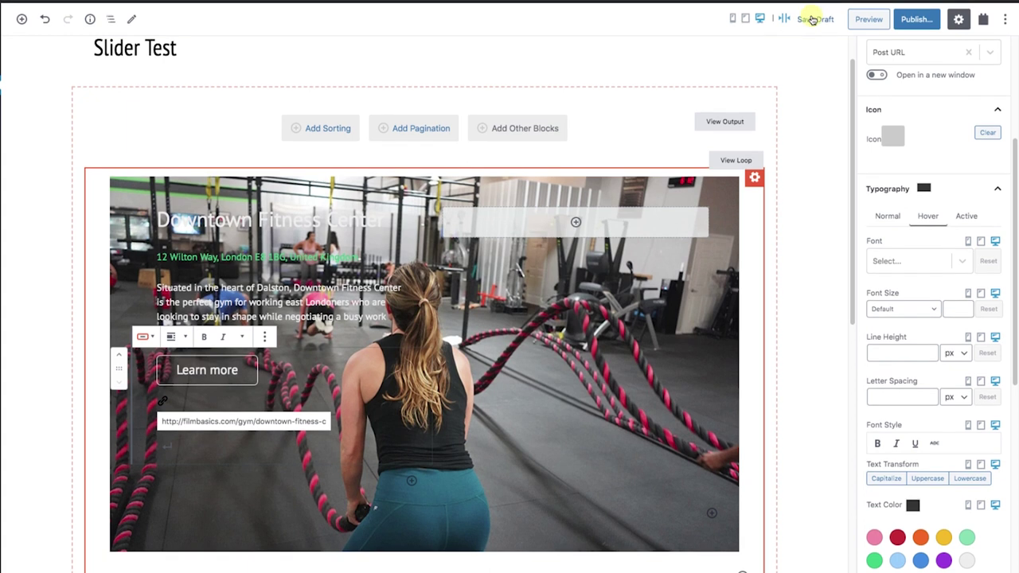
# Save the draft and preview the slider page
pyautogui.click(813, 18)
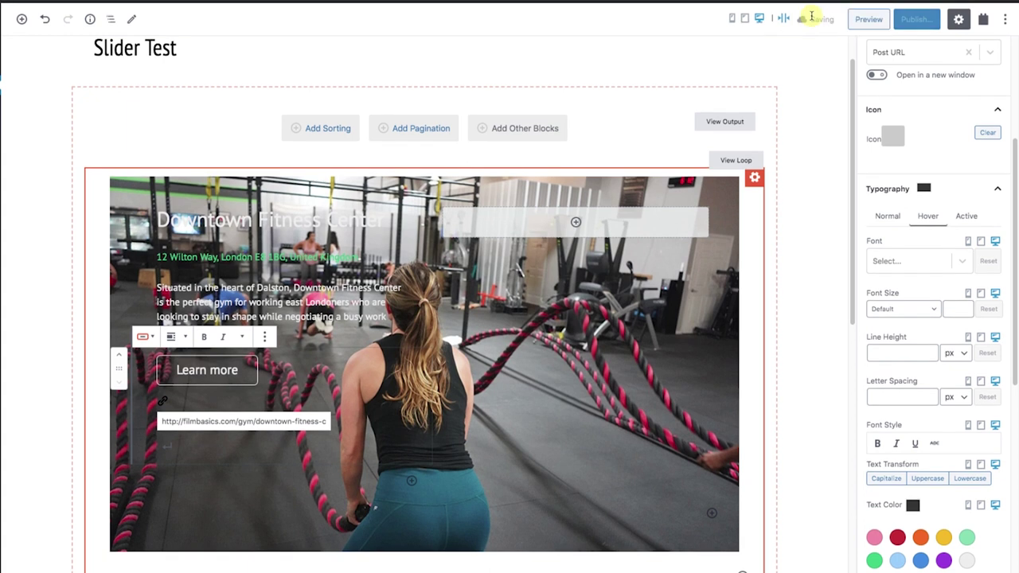
pyautogui.click(869, 19)
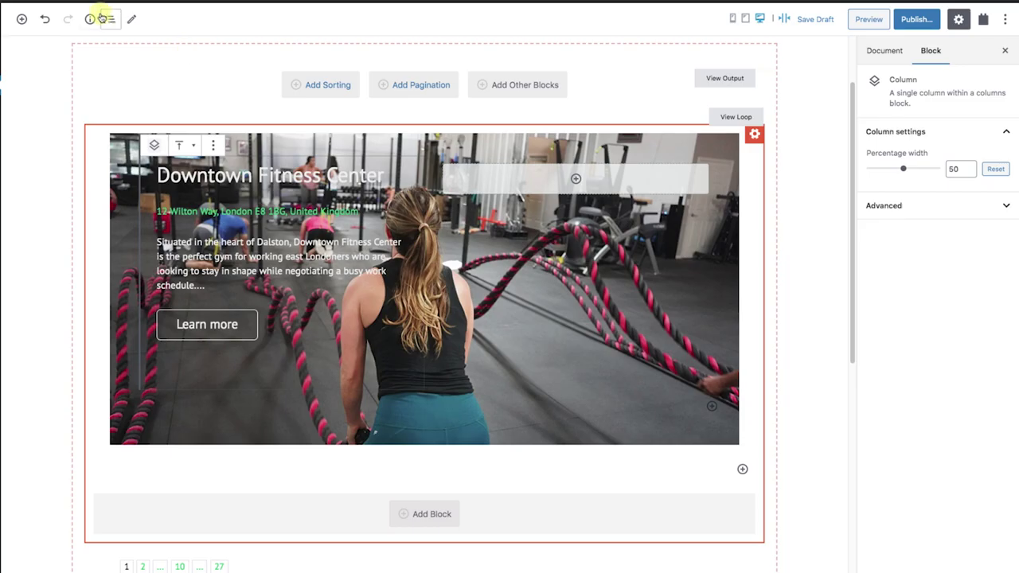
# Darken the container's background photo with a semi-transparent black overlay color
pyautogui.click(109, 19)
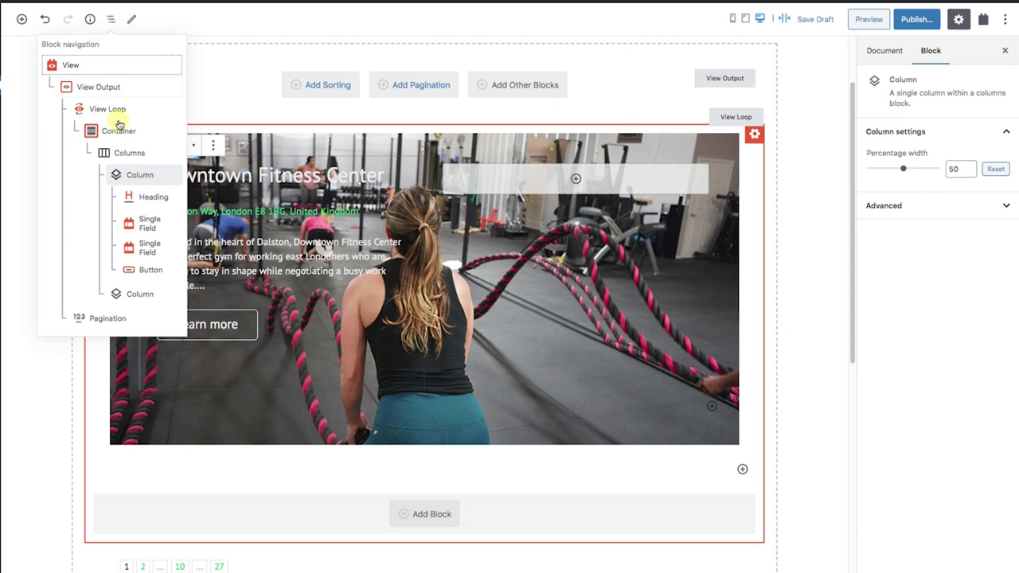
pyautogui.click(124, 127)
pyautogui.click(1005, 192)
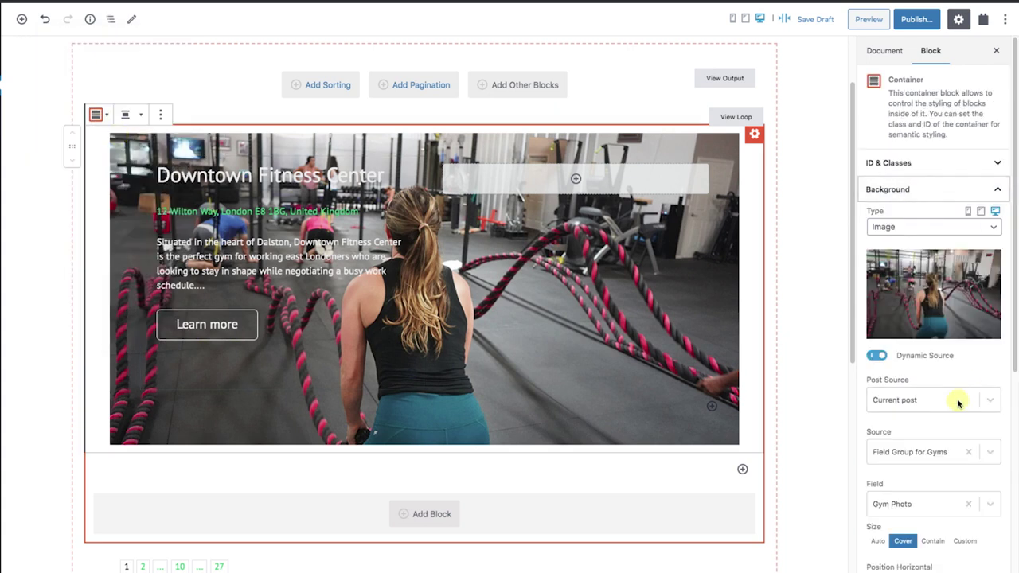
pyautogui.scroll(-5, 966, 398)
pyautogui.click(992, 330)
pyautogui.moveTo(915, 452); pyautogui.dragTo(946, 453)
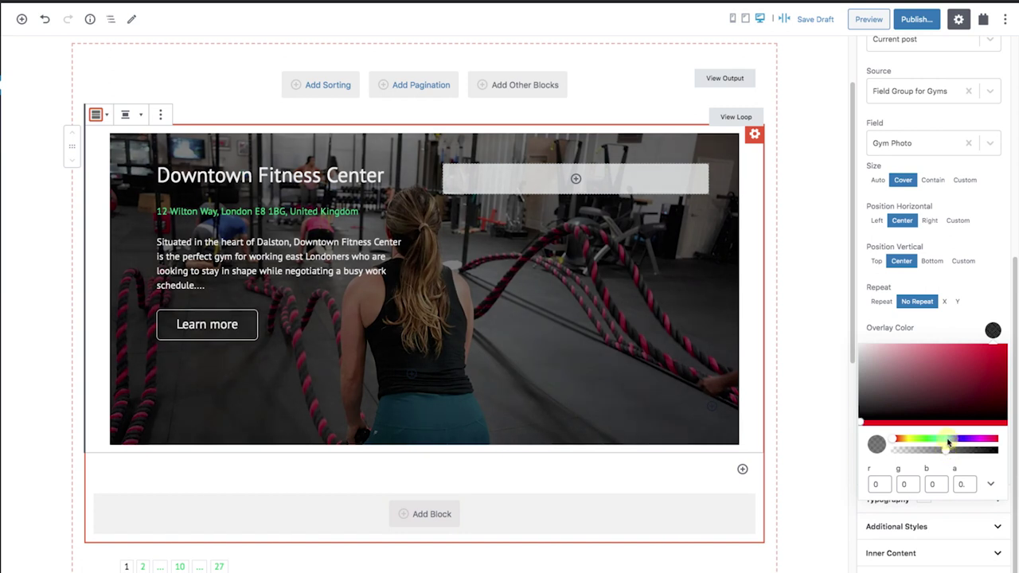
pyautogui.click(994, 309)
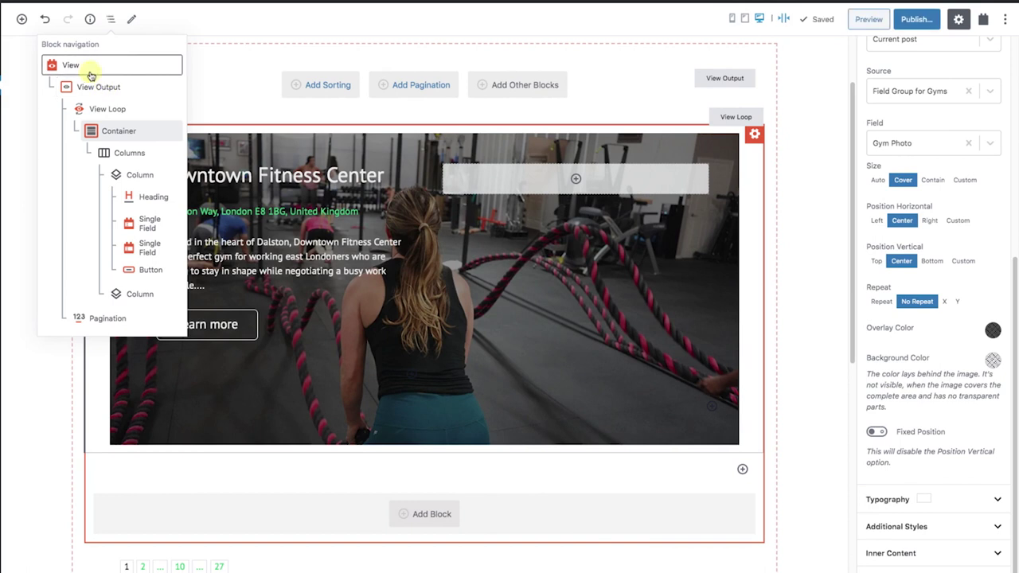
# Add a query filter to the Slider View based on the Featured Gym custom field
pyautogui.click(91, 74)
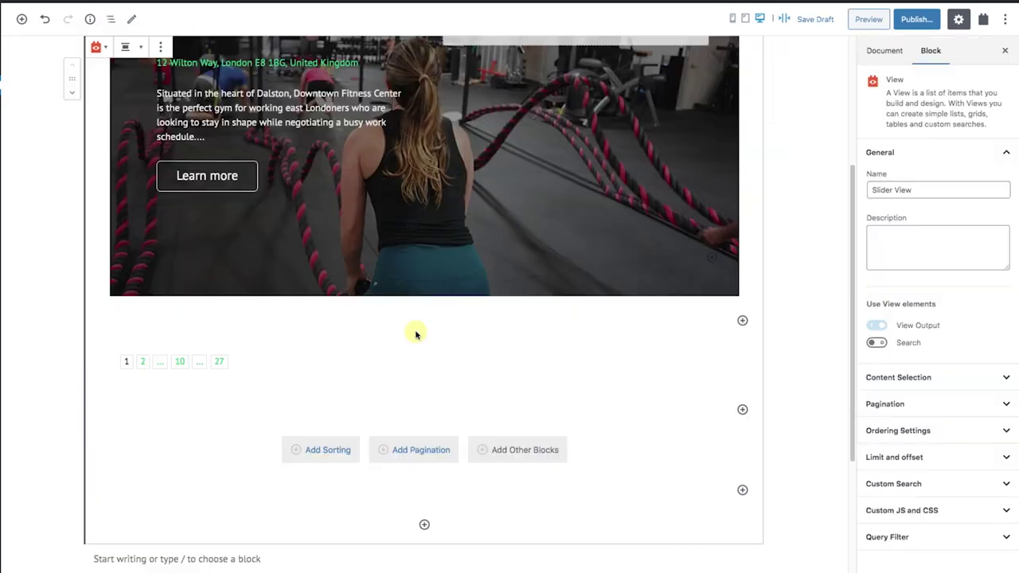
pyautogui.click(1000, 540)
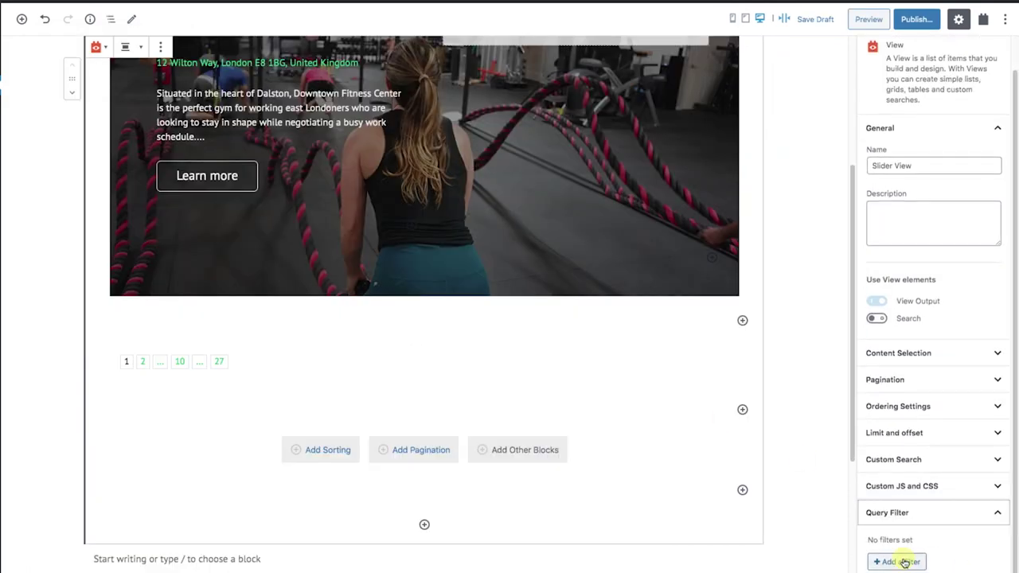
pyautogui.click(904, 563)
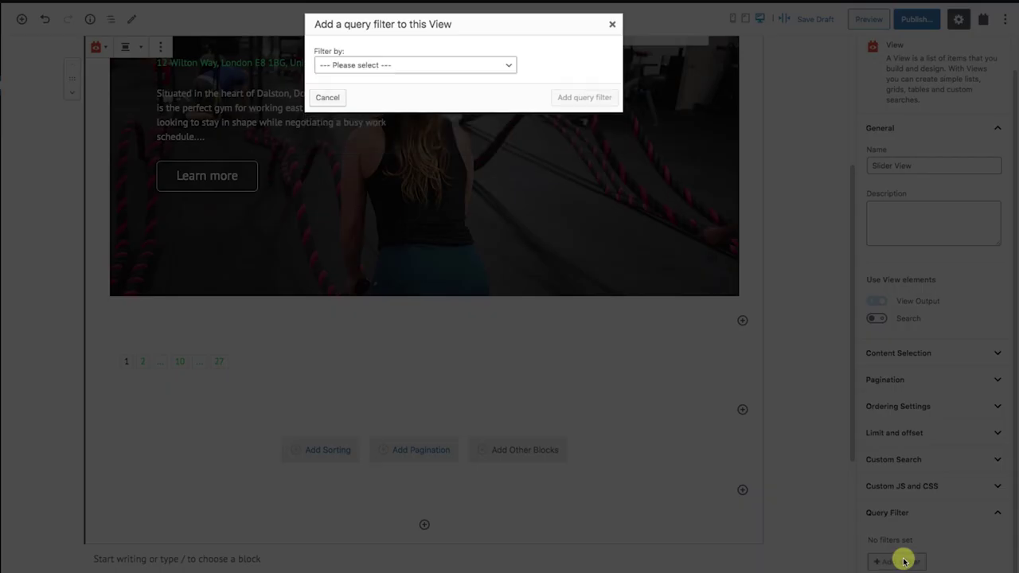
pyautogui.click(400, 71)
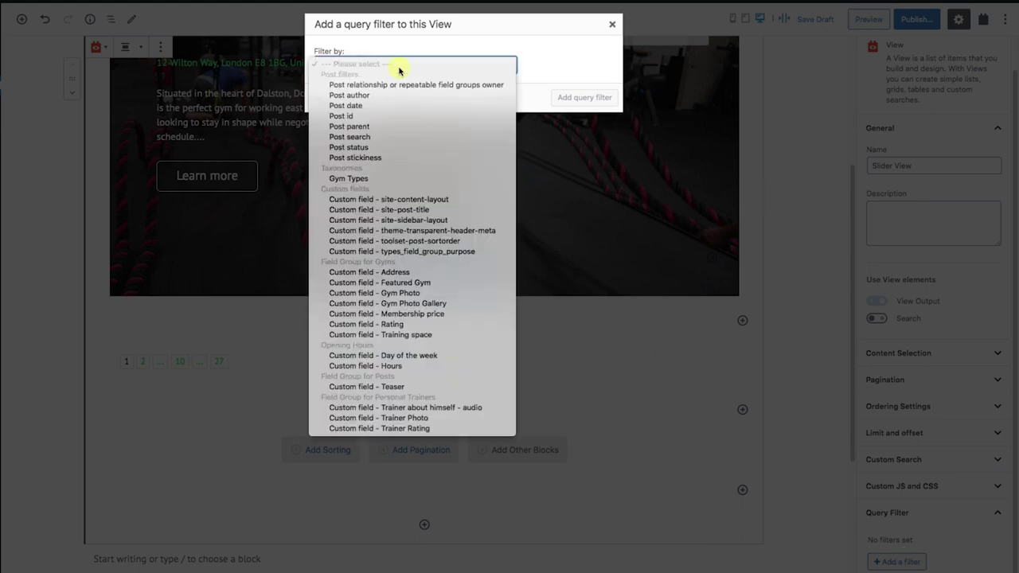
pyautogui.click(406, 285)
pyautogui.click(584, 99)
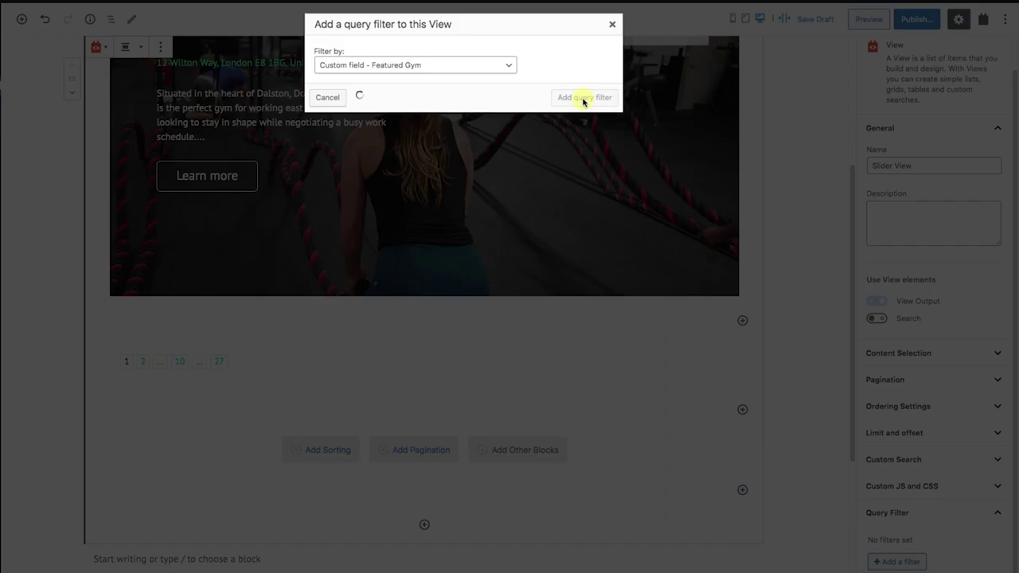
# Set the Featured Gym filter to a string equal to the constant 1 and save the filter
pyautogui.scroll(-3, 815, 464)
pyautogui.click(764, 498)
pyautogui.write('1')
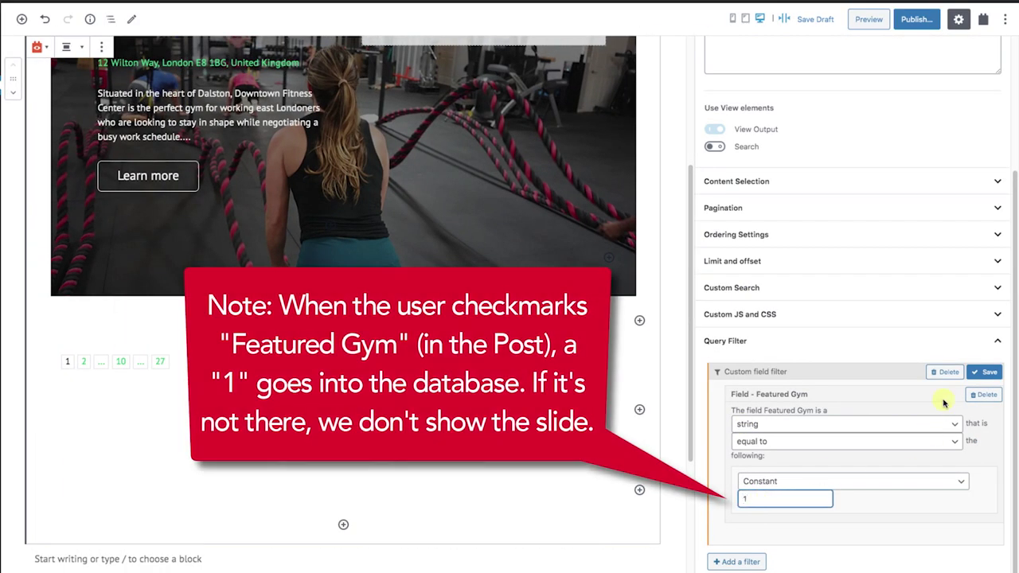
pyautogui.click(989, 372)
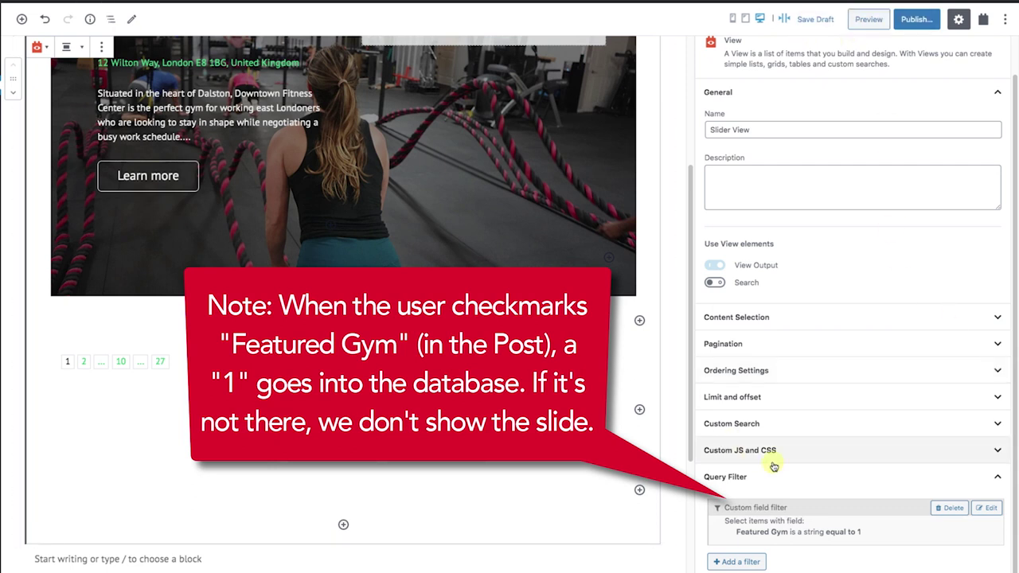
# Change the View's Pagination block from page numbers to the dots style
pyautogui.click(111, 19)
pyautogui.click(92, 313)
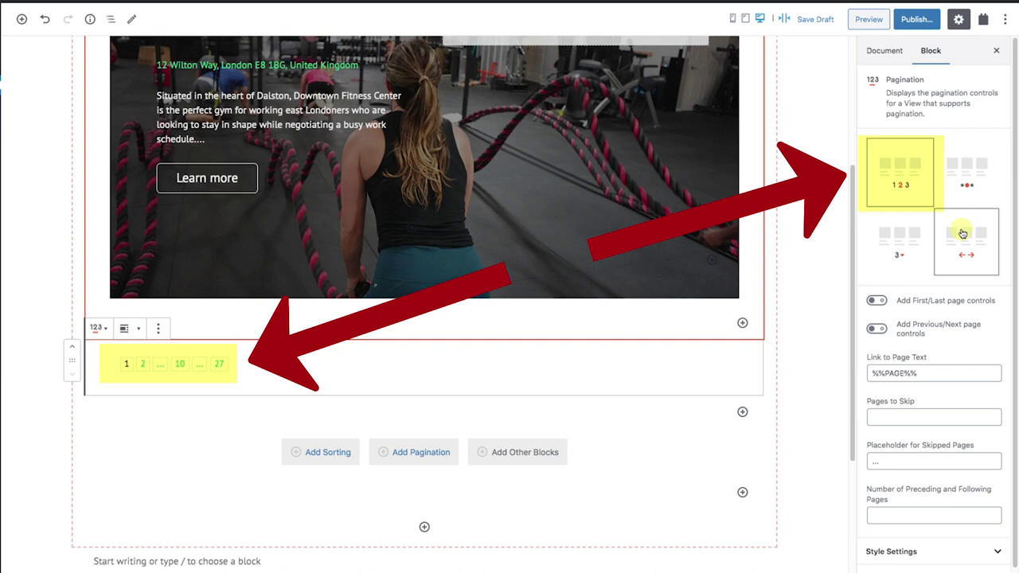
pyautogui.click(964, 186)
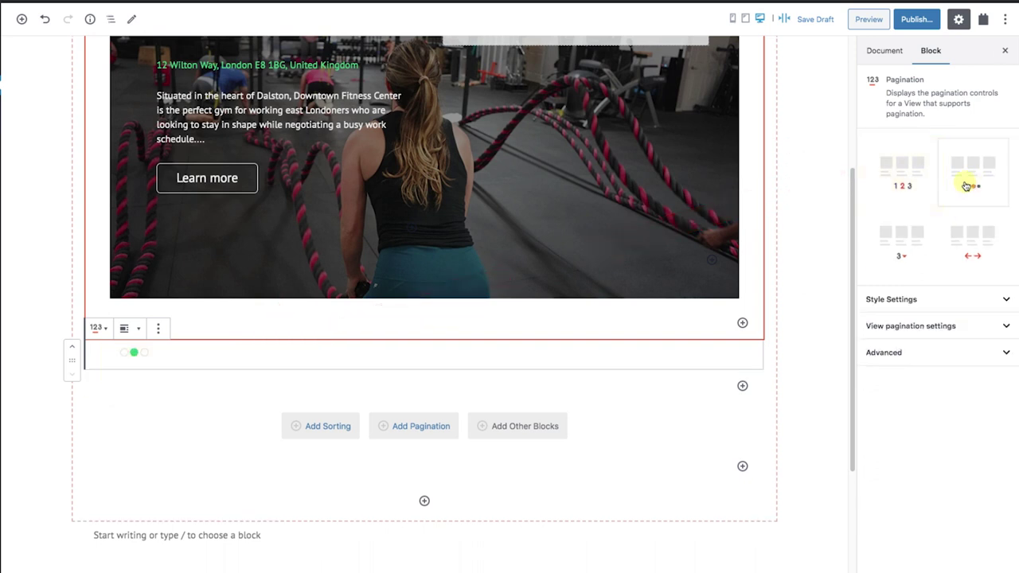
# Center-align the pagination dots and preview the slider page
pyautogui.click(126, 328)
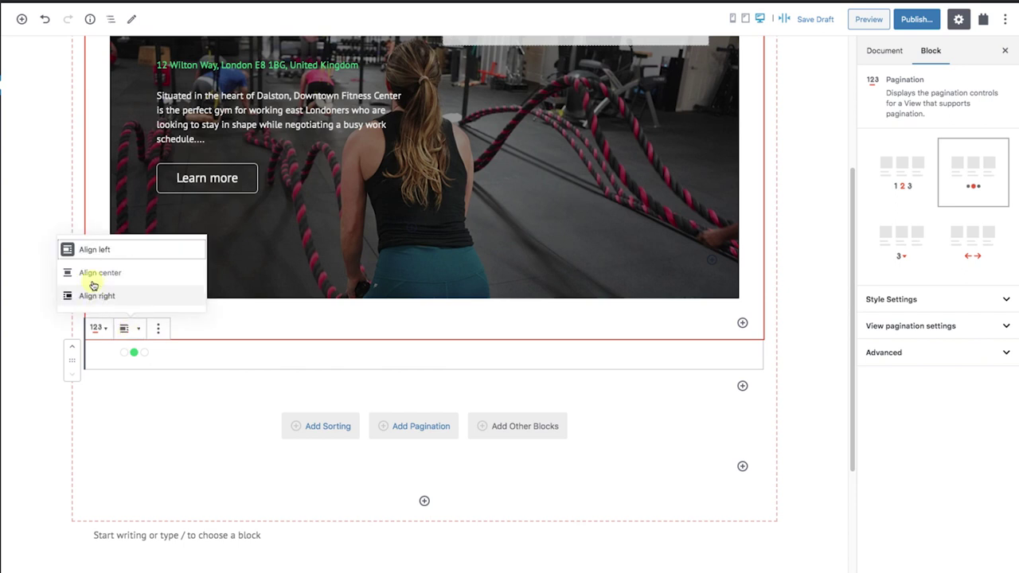
pyautogui.click(99, 272)
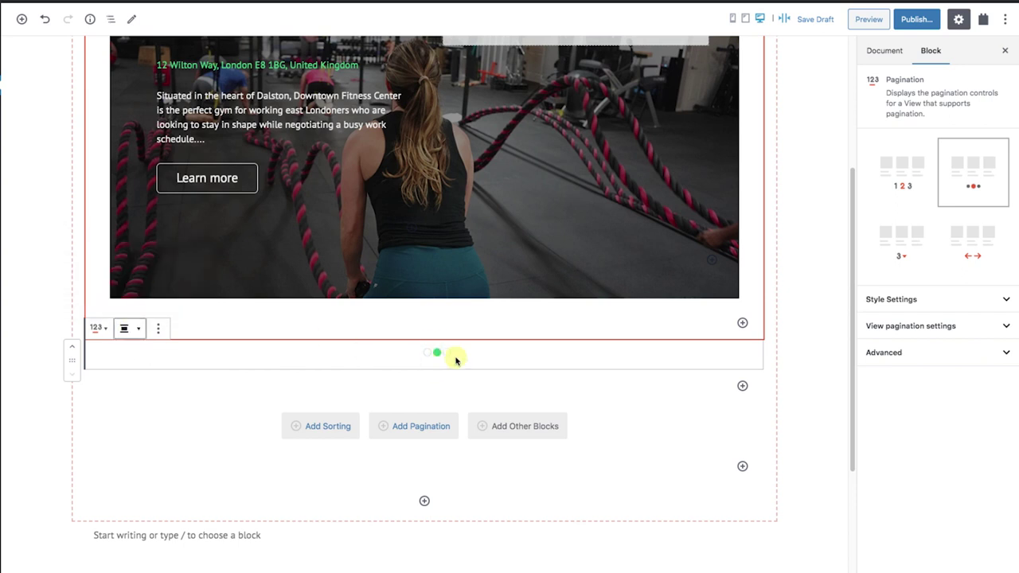
pyautogui.click(866, 20)
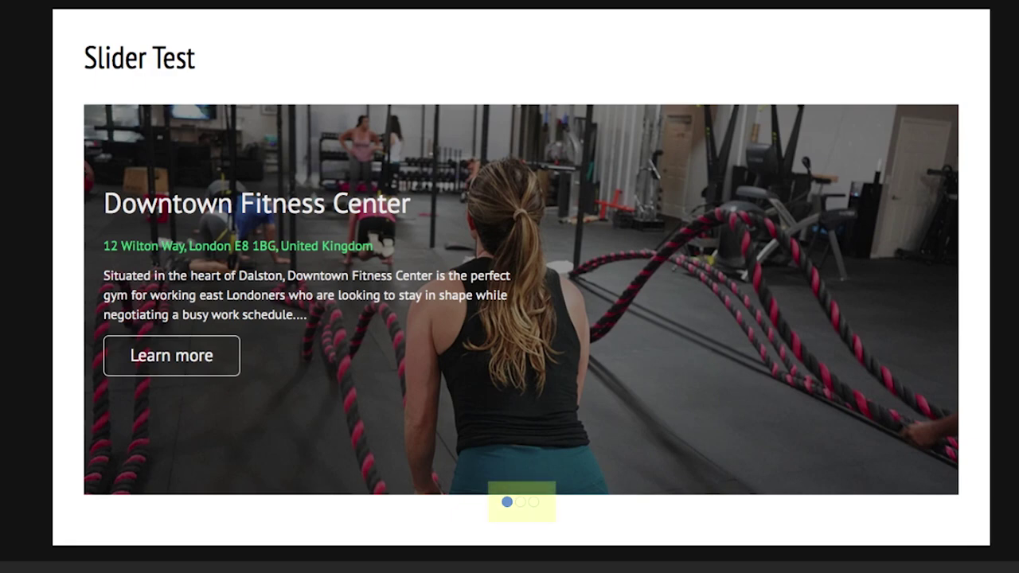